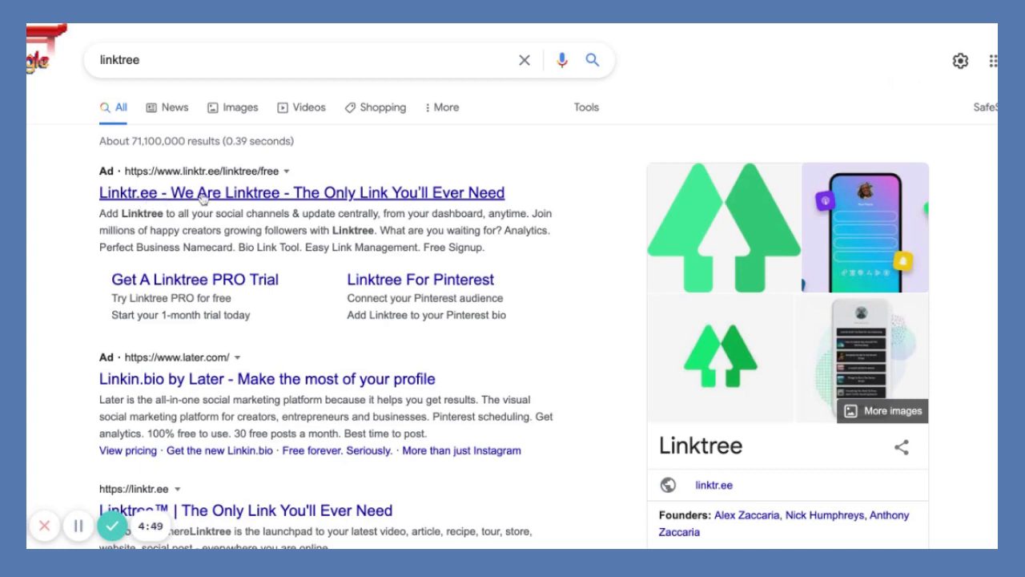
Open the Linktr.ee ad result at the top of the Google results for 'linktree'.
left_click(202, 199)
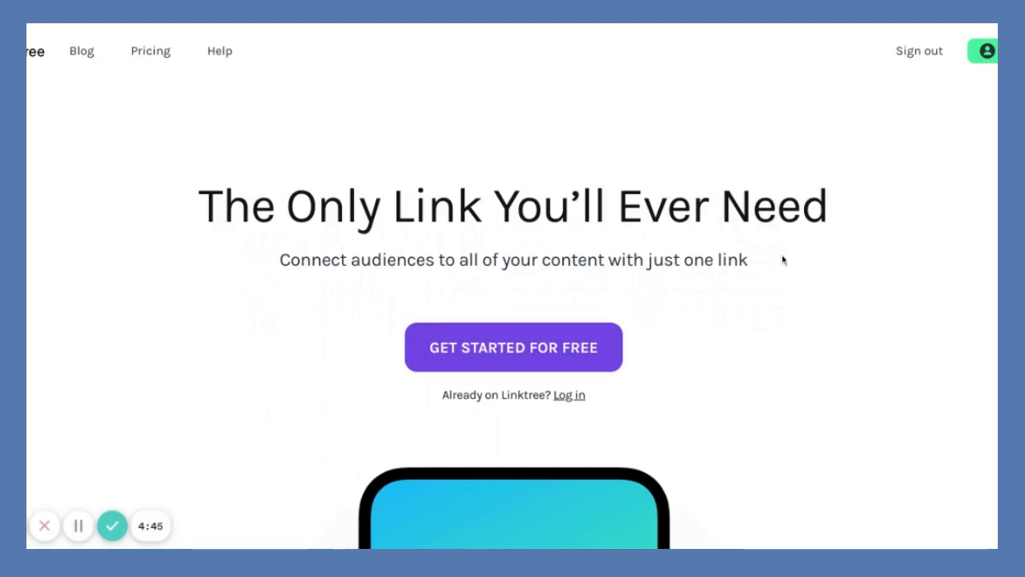
Fill in the account e-mail with the autofill suggestion.
scroll(686, 340, "down", 1)
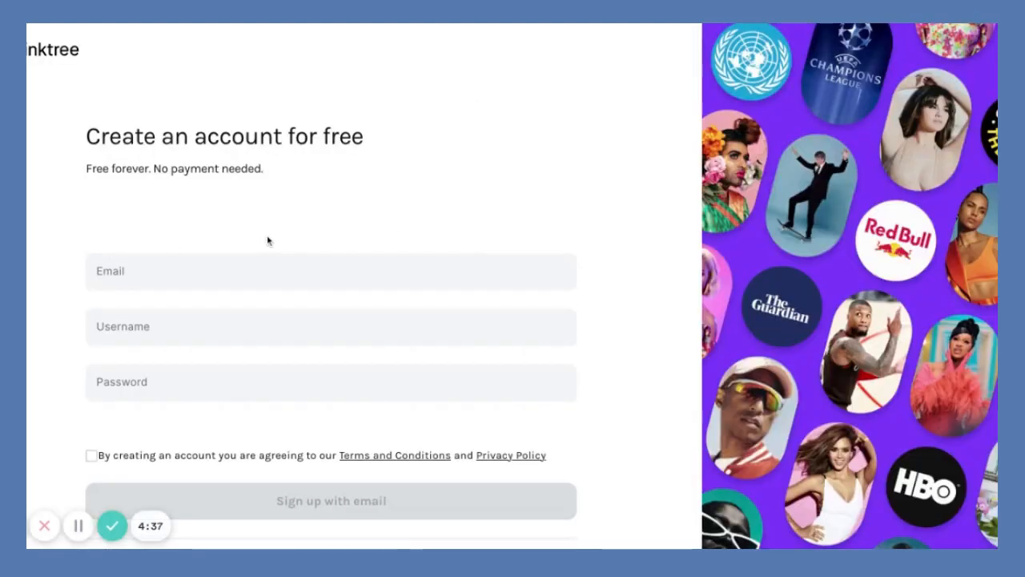
scroll(268, 241, "down", 1)
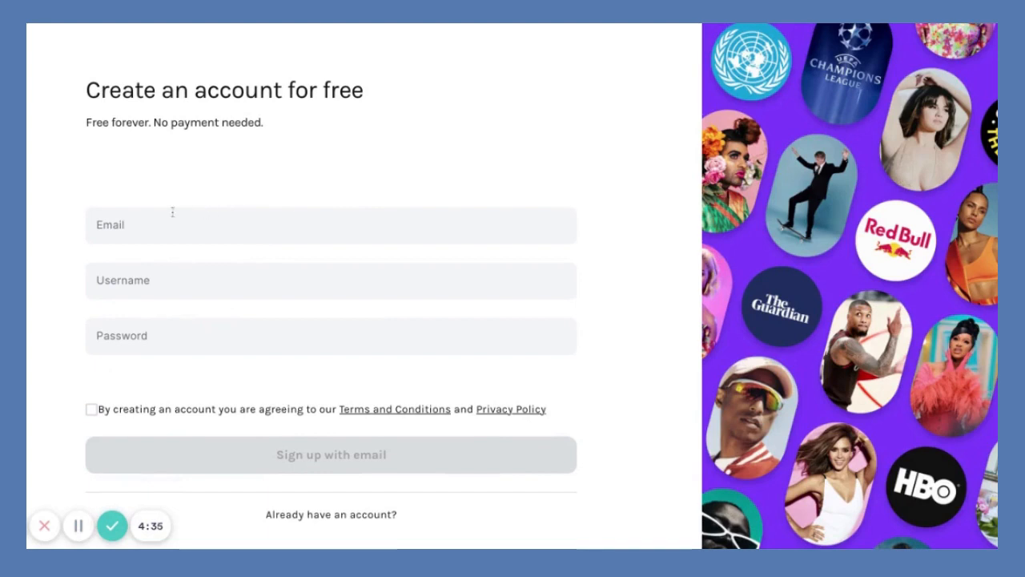
left_click(172, 213)
key("ctrl+v")
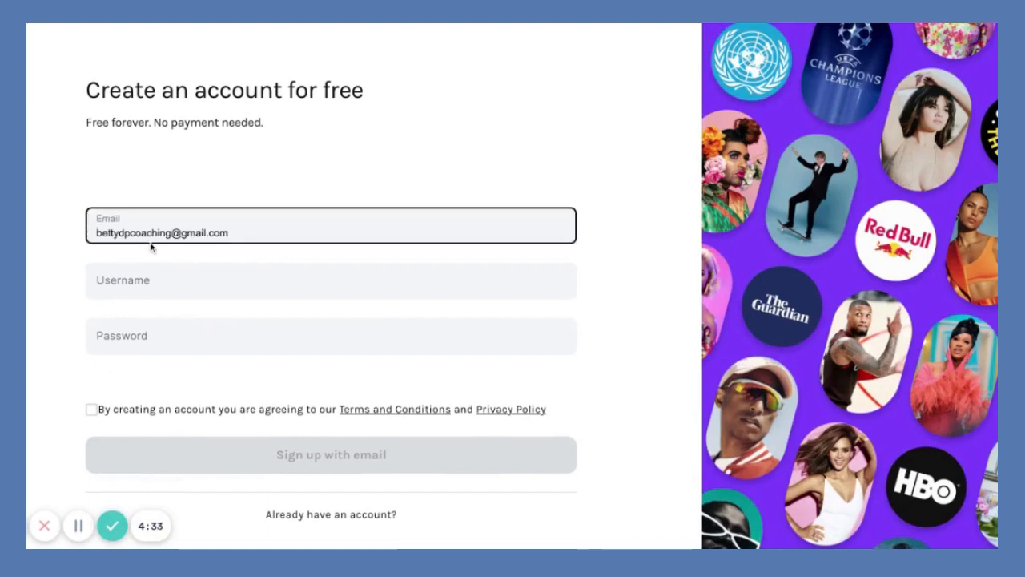
left_click(151, 244)
Choose an available username ending in 'coaching' after the suggested one proved taken.
left_click(151, 282)
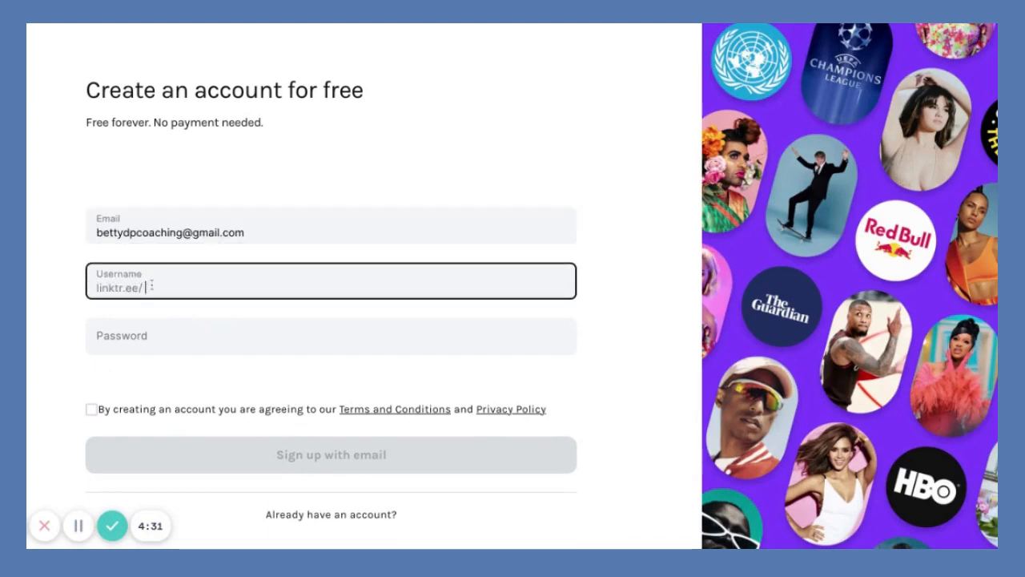
type("bettycoaching")
left_click(145, 320)
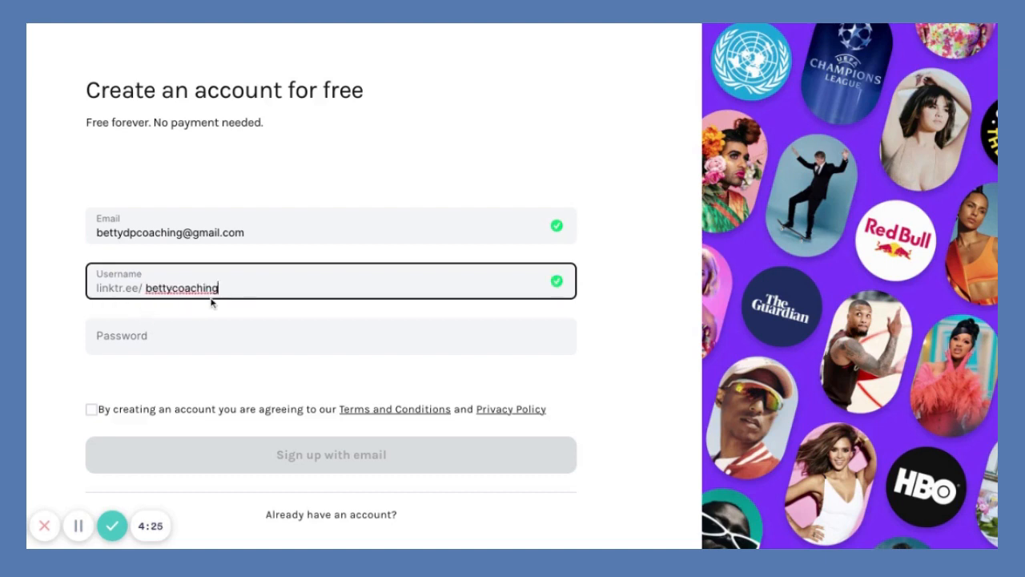
key("BackSpace")
key("BackSpace")
key("BackSpace")
type("dprimus")
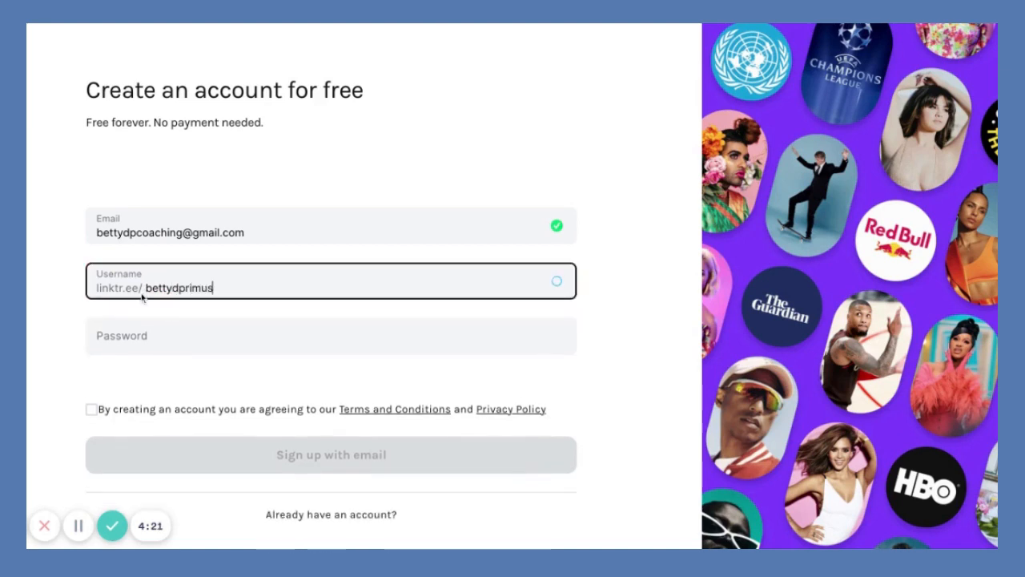
key("BackSpace")
key("BackSpace")
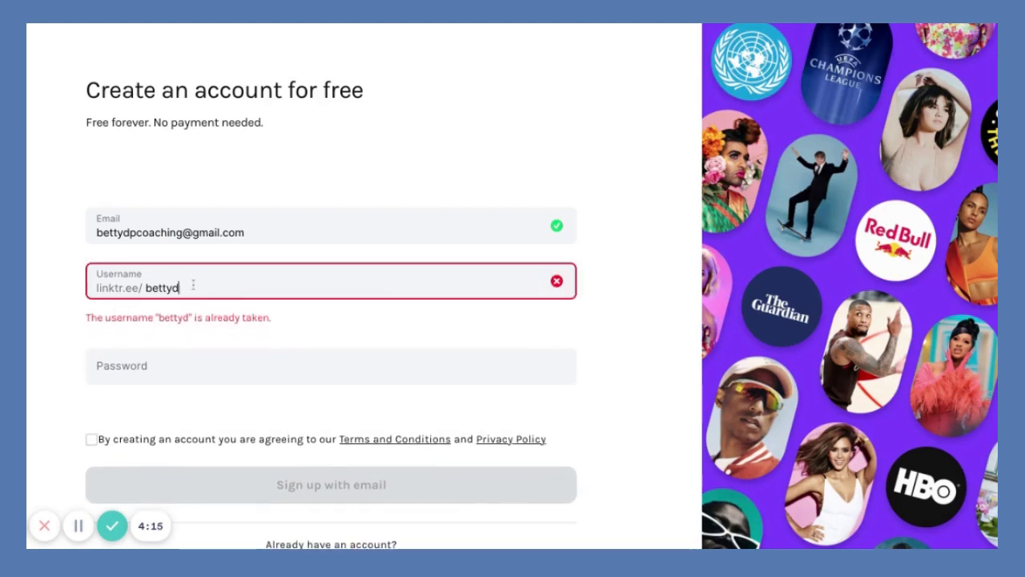
key("BackSpace")
type("coaching")
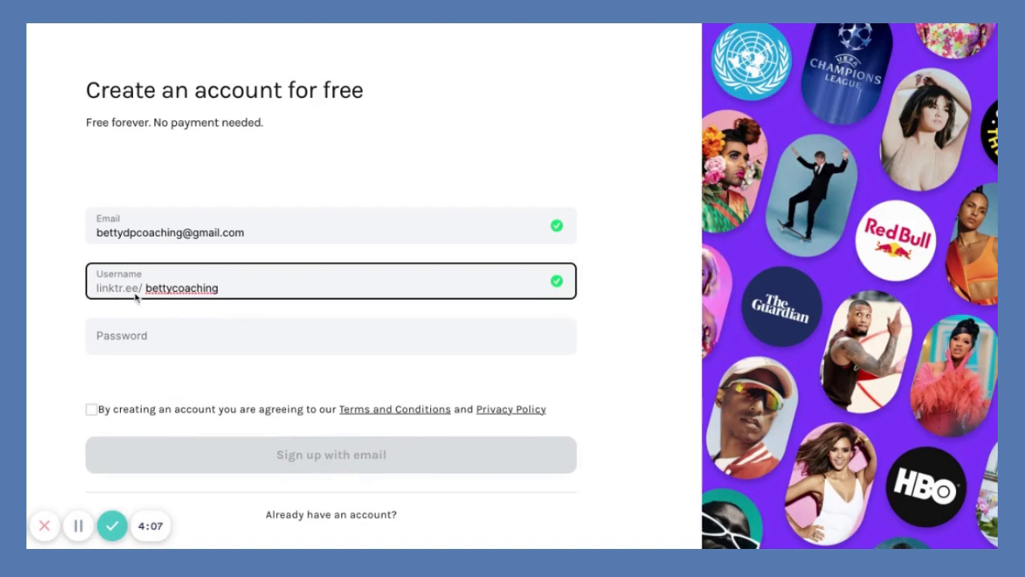
Paste in the account password and accept the terms and conditions.
left_click(157, 338)
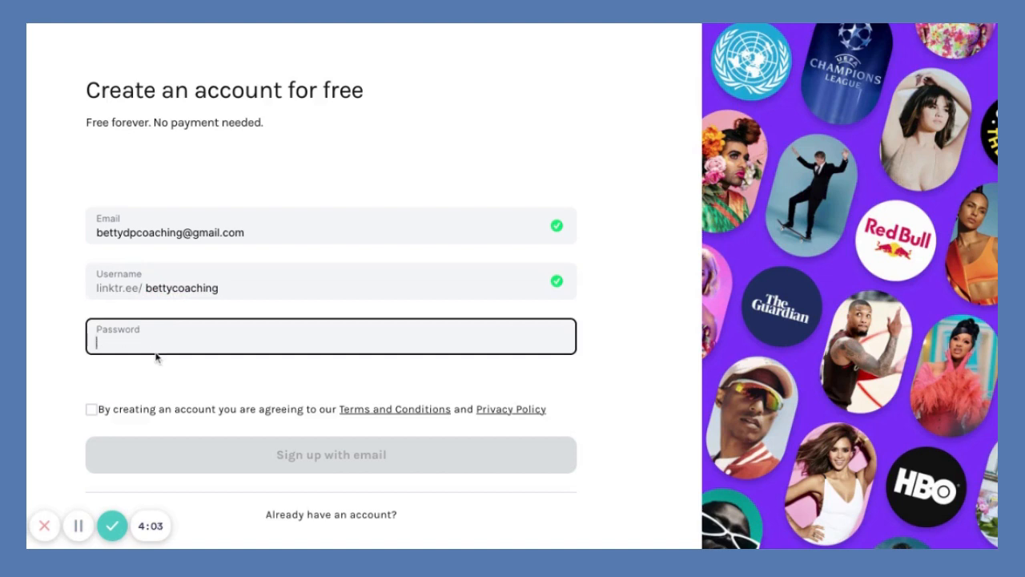
key("ctrl+v")
left_click(91, 410)
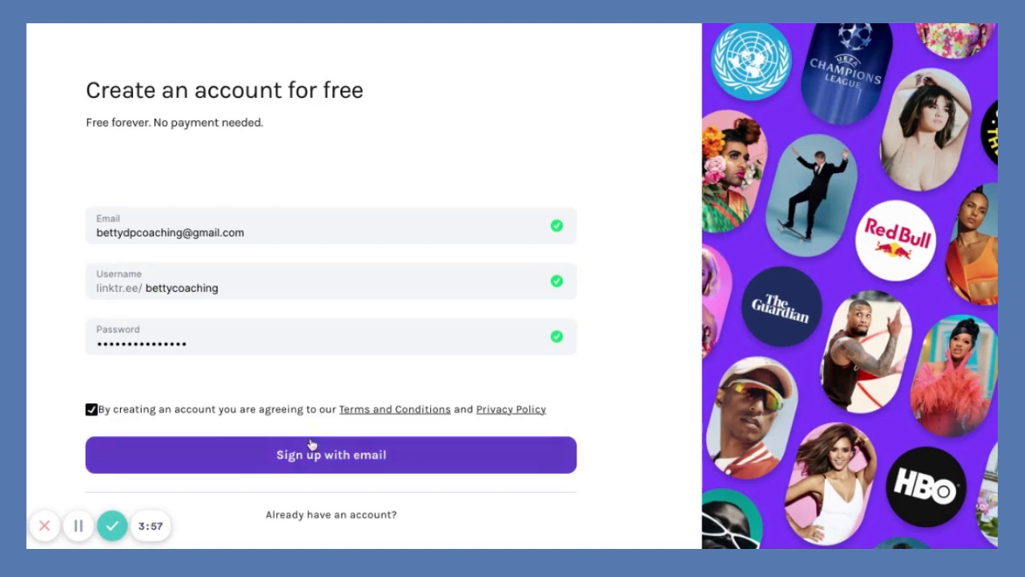
Submit the sign-up form and enter the account holder's full name.
left_click(369, 456)
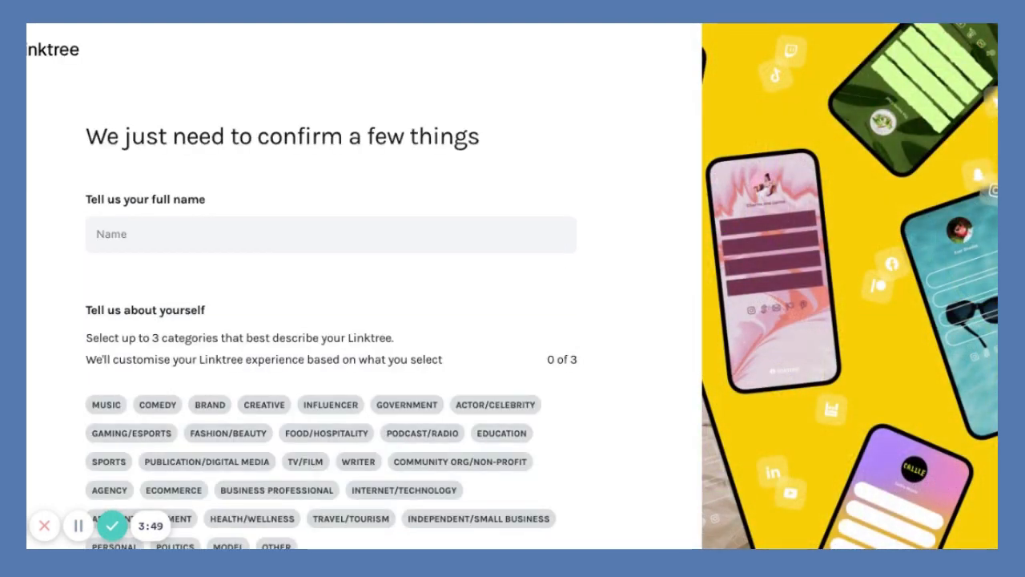
left_click(214, 232)
type("Betty D Primus")
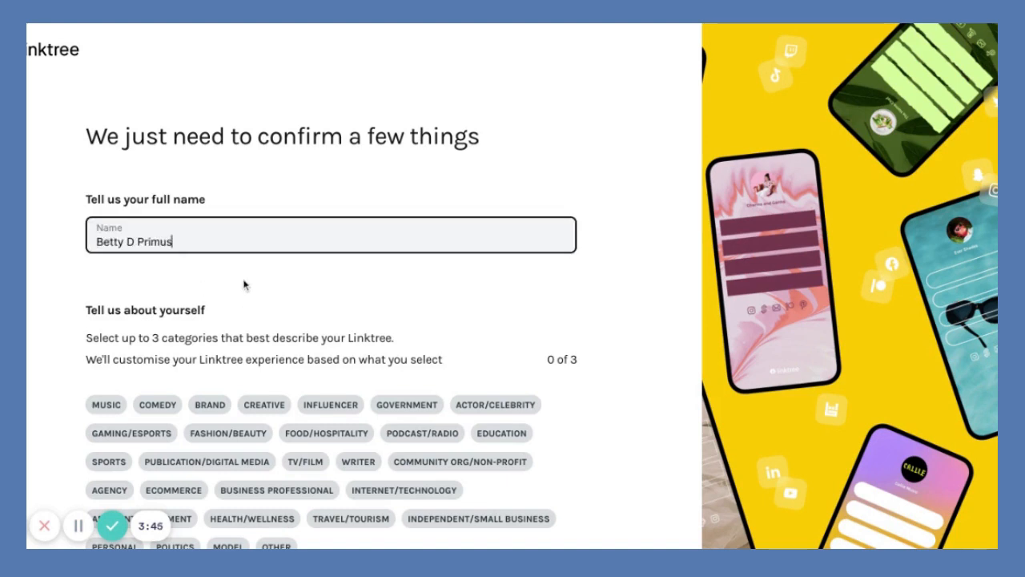
Pick the Education, Personal and Business Professional categories, pass reCAPTCHA, and continue.
scroll(244, 302, "down", 2)
scroll(244, 302, "down", 2)
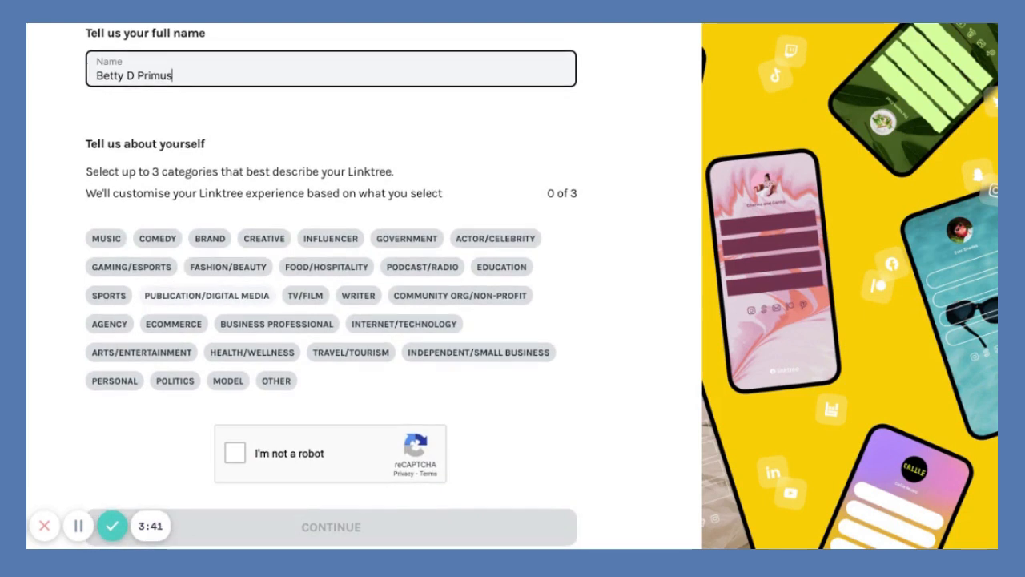
scroll(245, 303, "down", 1)
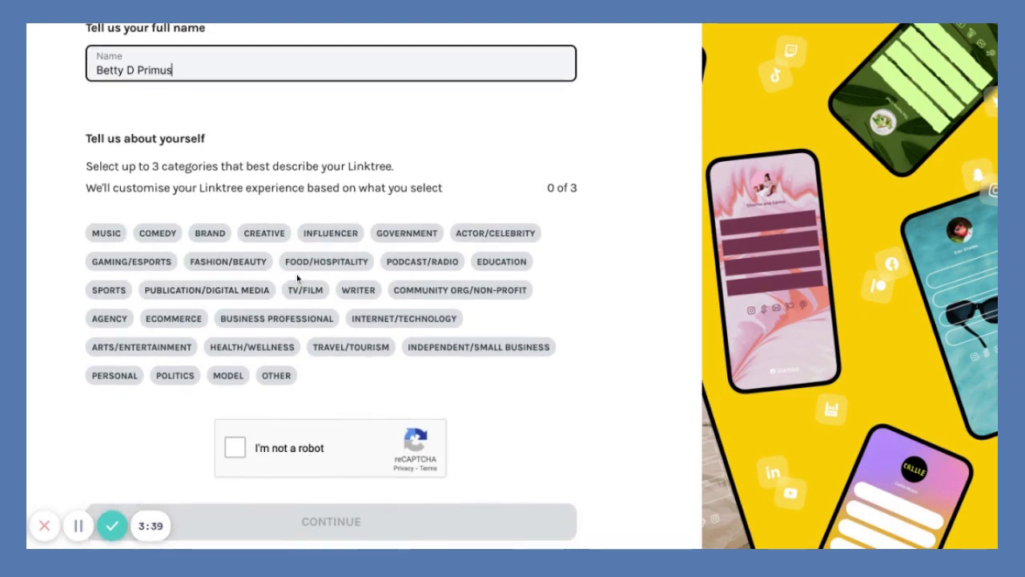
left_click(501, 268)
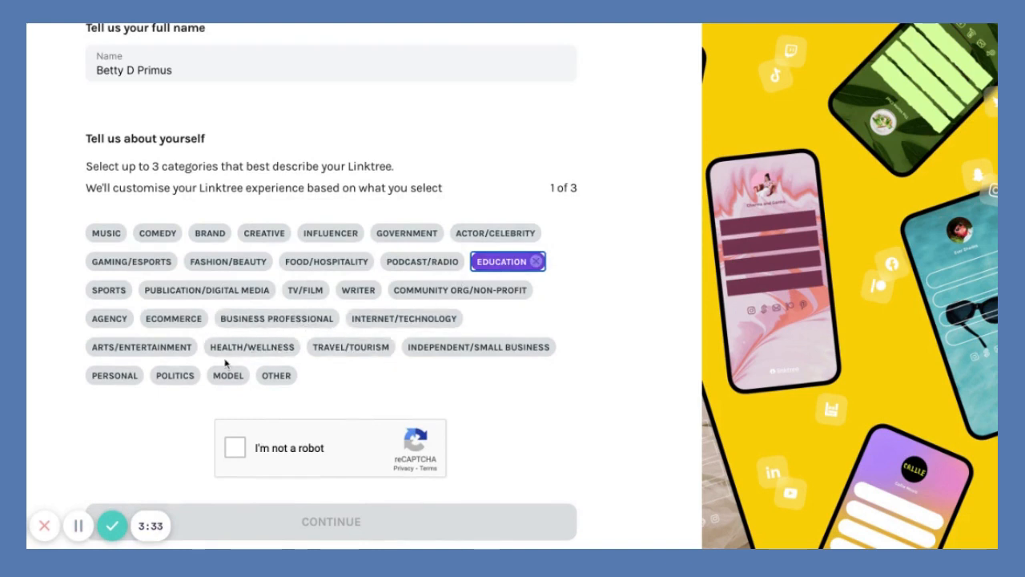
left_click(115, 376)
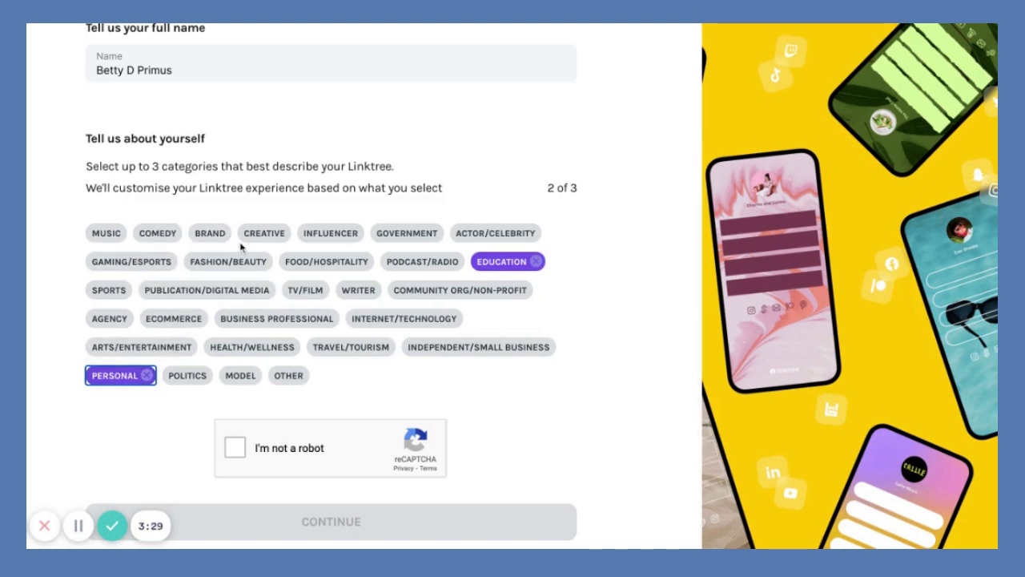
left_click(267, 320)
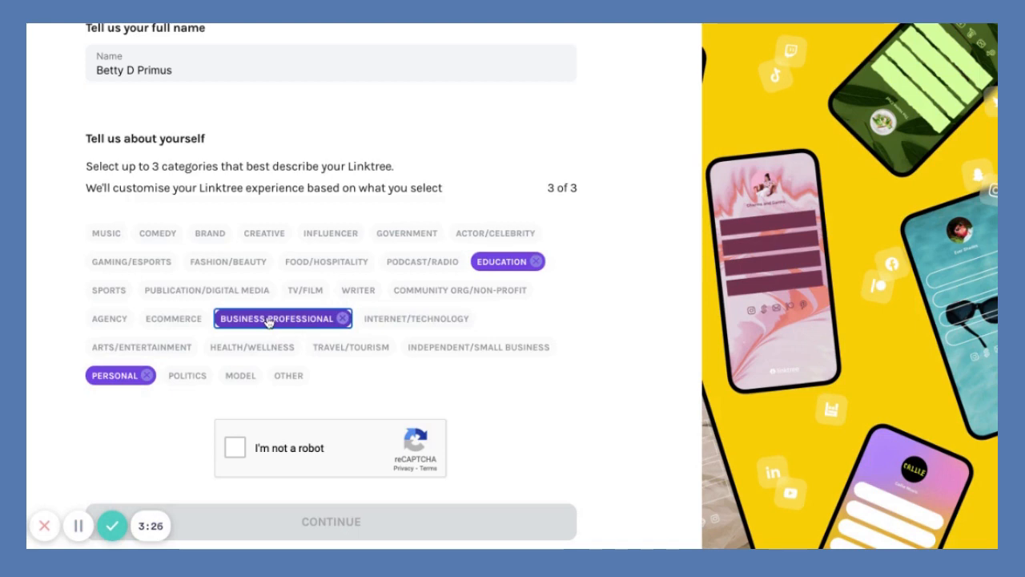
left_click(235, 449)
scroll(165, 444, "down", 1)
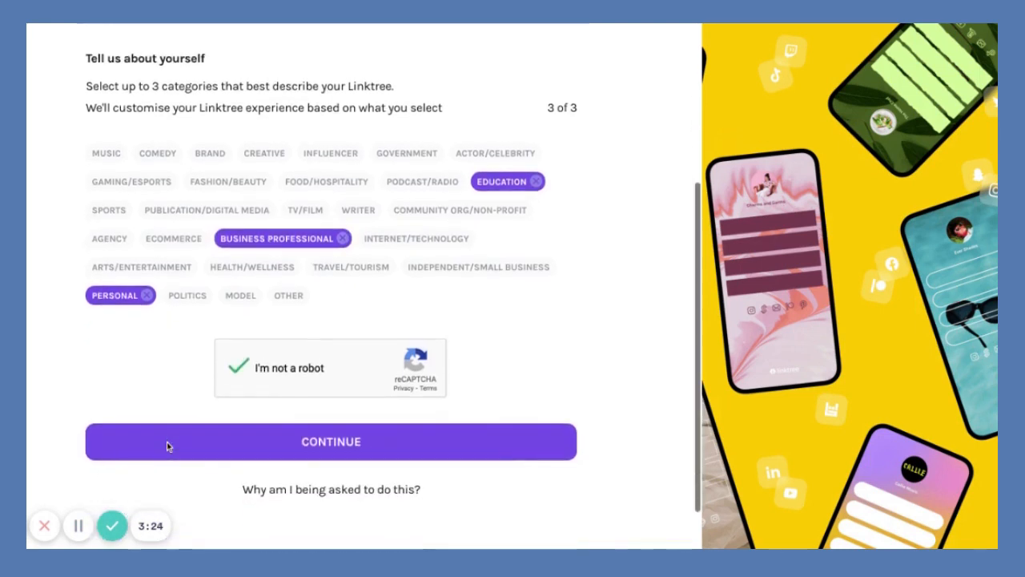
left_click(312, 449)
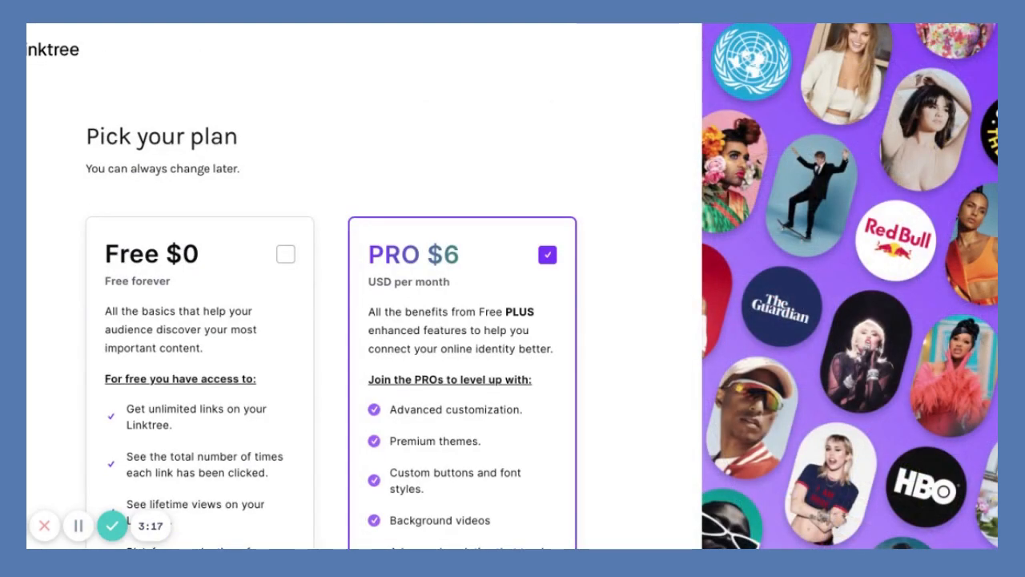
Choose the Free $0 plan instead of PRO $6 and finish signing up.
scroll(309, 359, "down", 2)
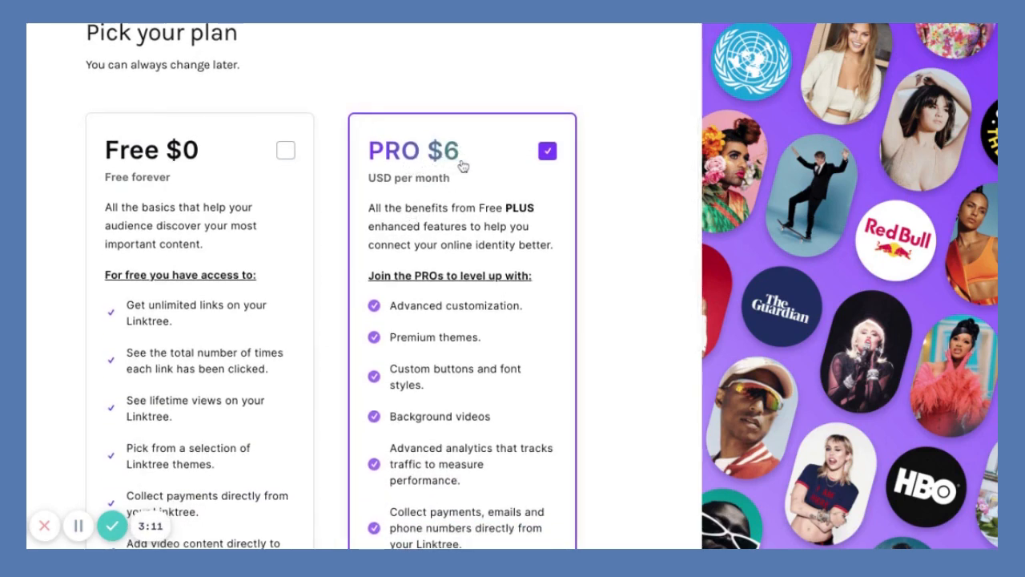
left_click(289, 154)
scroll(301, 269, "down", 4)
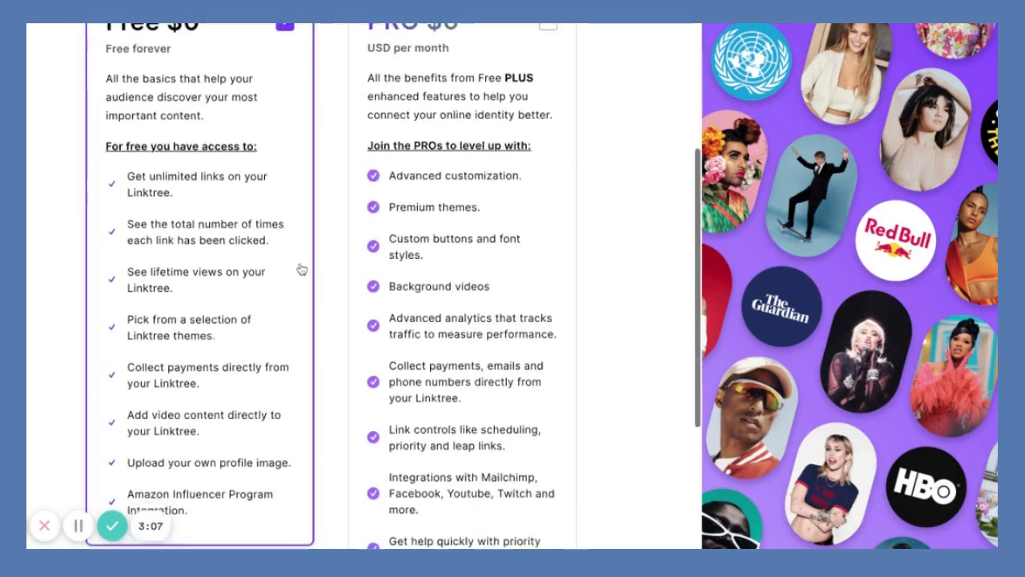
scroll(301, 269, "down", 1)
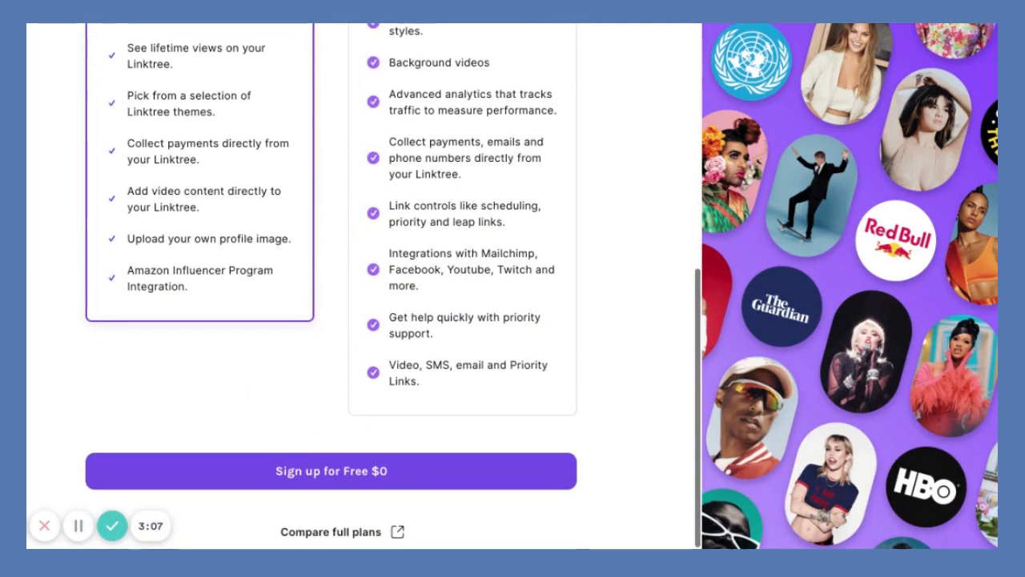
left_click(345, 481)
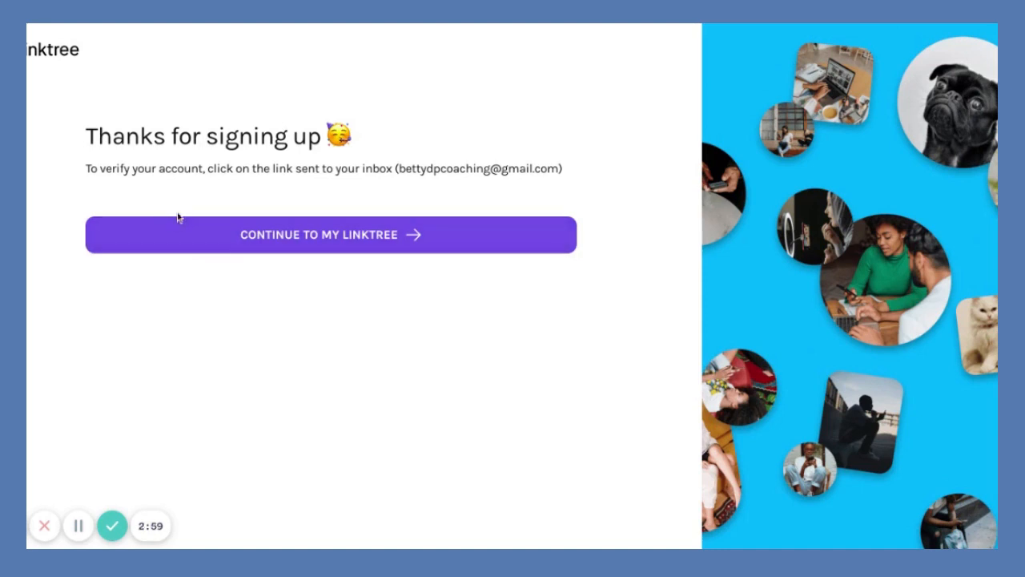
Continue to the new Linktree's links dashboard.
left_click(311, 248)
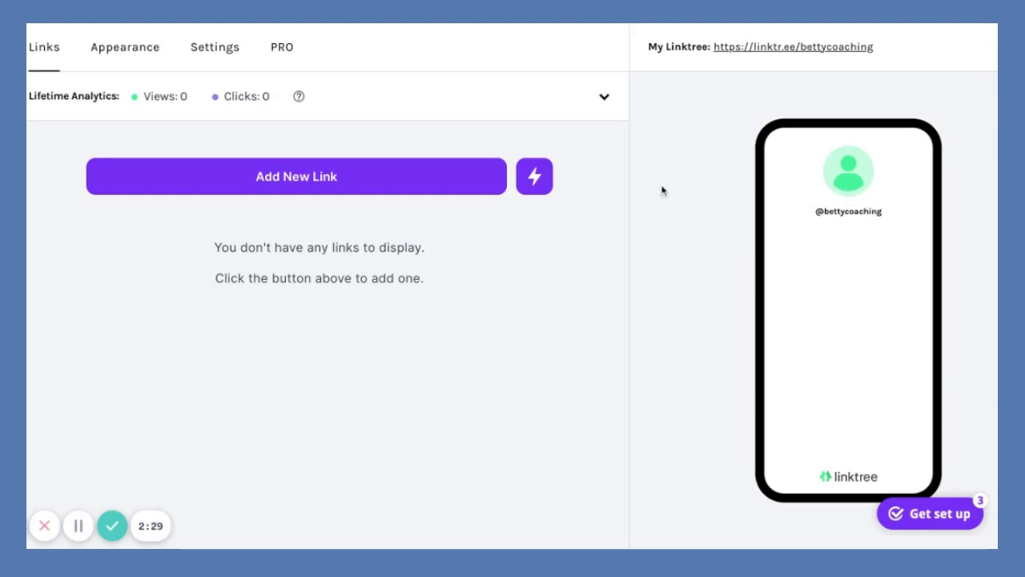
Add an active 'Website' link pointing to the coaching website's 'igniteyourzest' page.
left_click(304, 183)
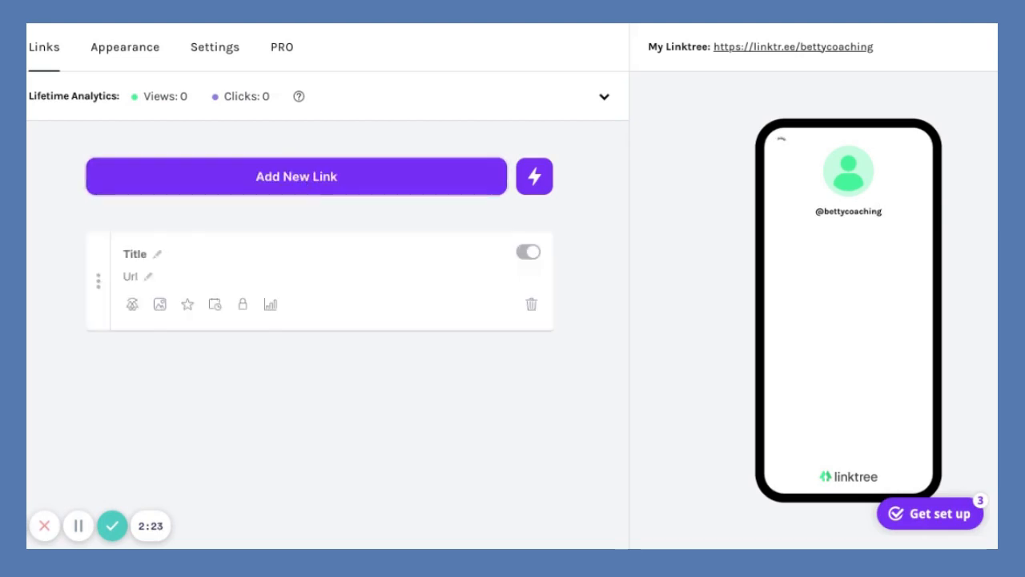
left_click(158, 257)
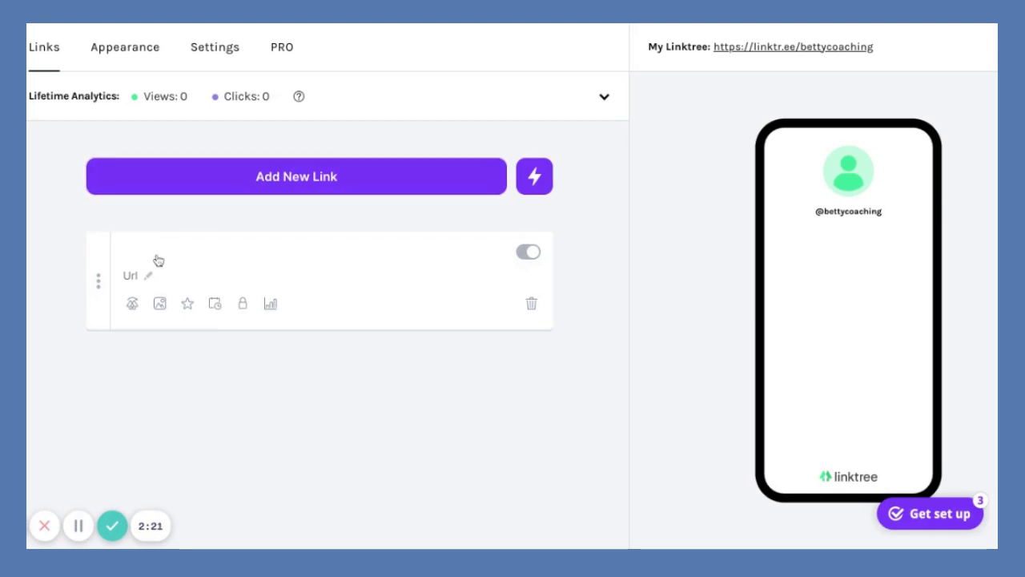
type("Website")
left_click(149, 277)
type("https://")
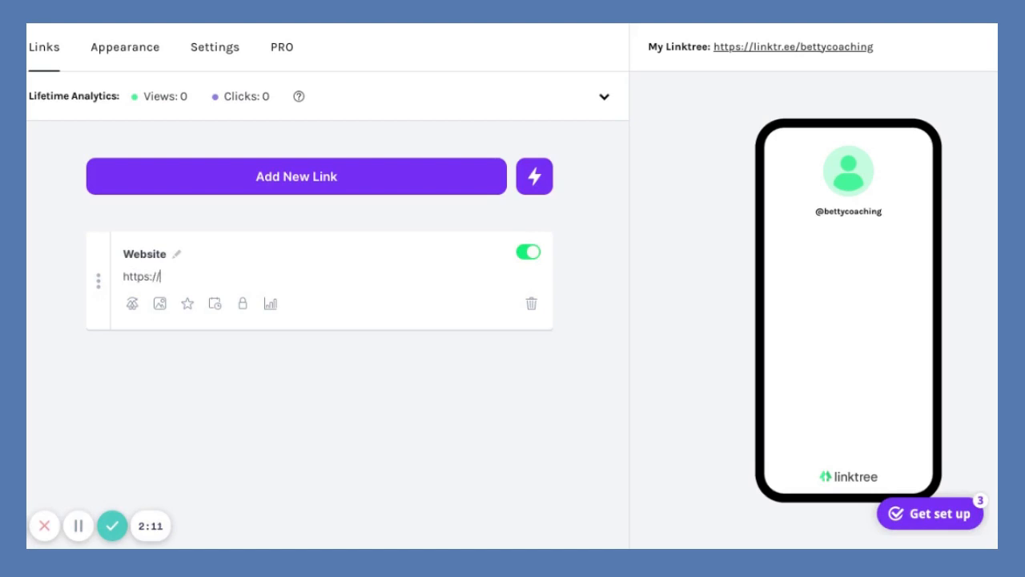
type("bettyprimus.com/ig")
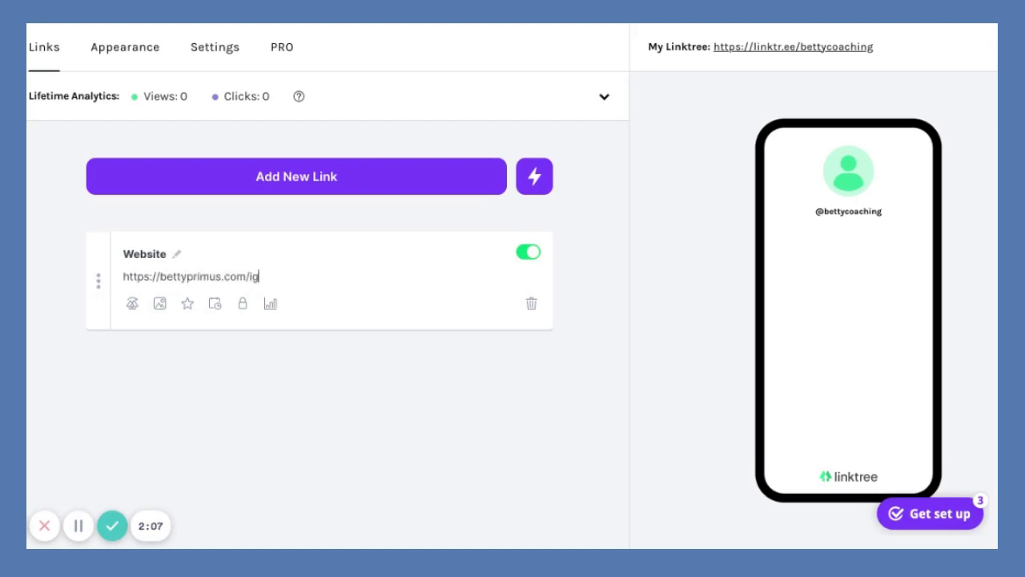
type("niteyourzest")
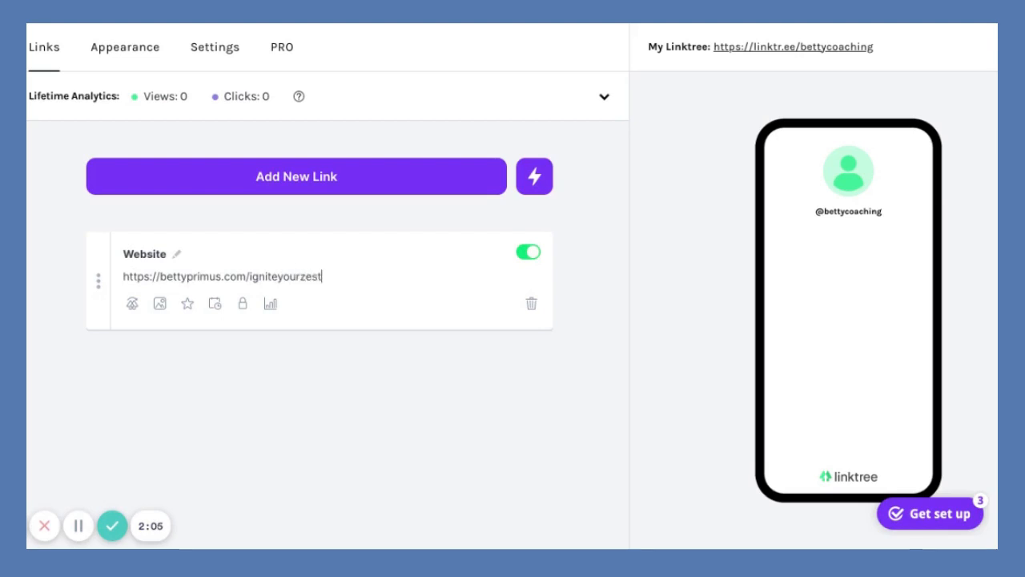
left_click(532, 253)
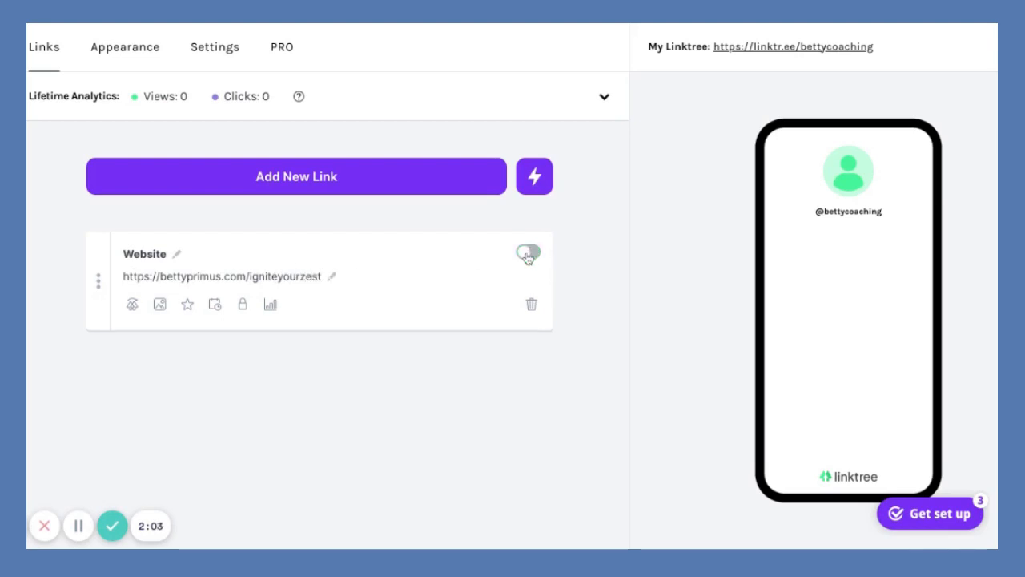
left_click(533, 253)
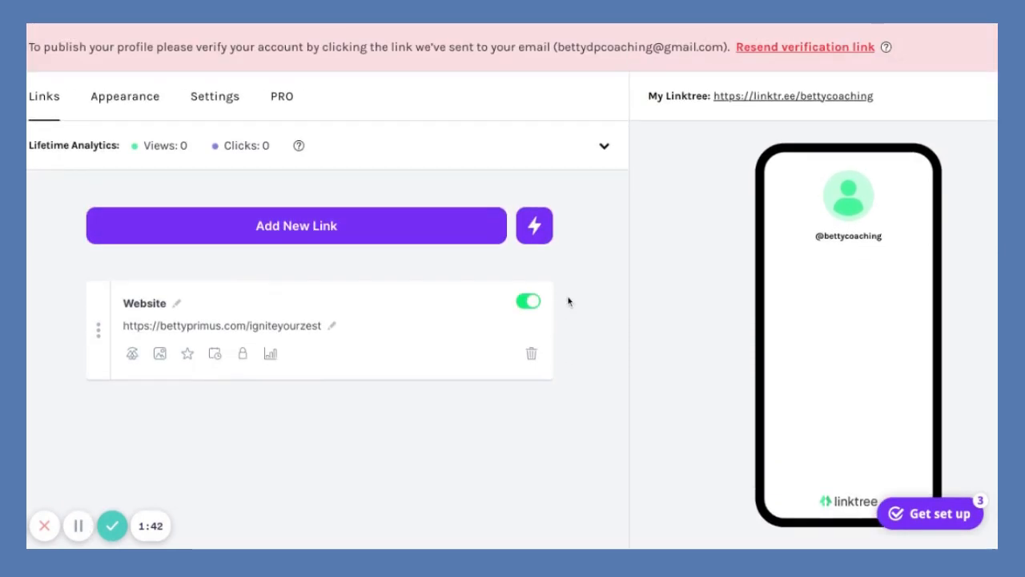
Add another blank link card to the list.
scroll(607, 350, "down", 1)
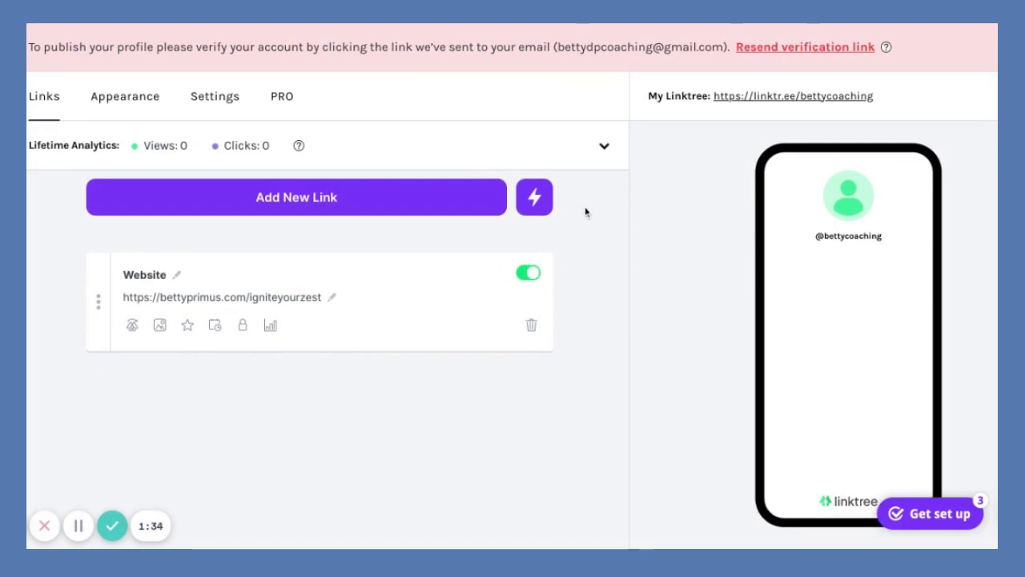
scroll(577, 321, "down", 1)
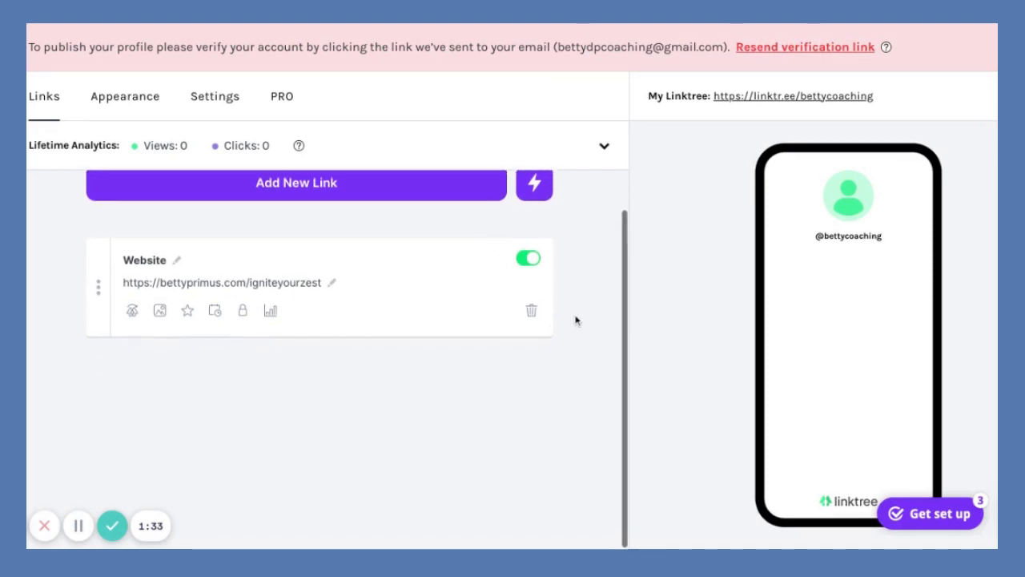
scroll(359, 233, "up", 1)
left_click(347, 232)
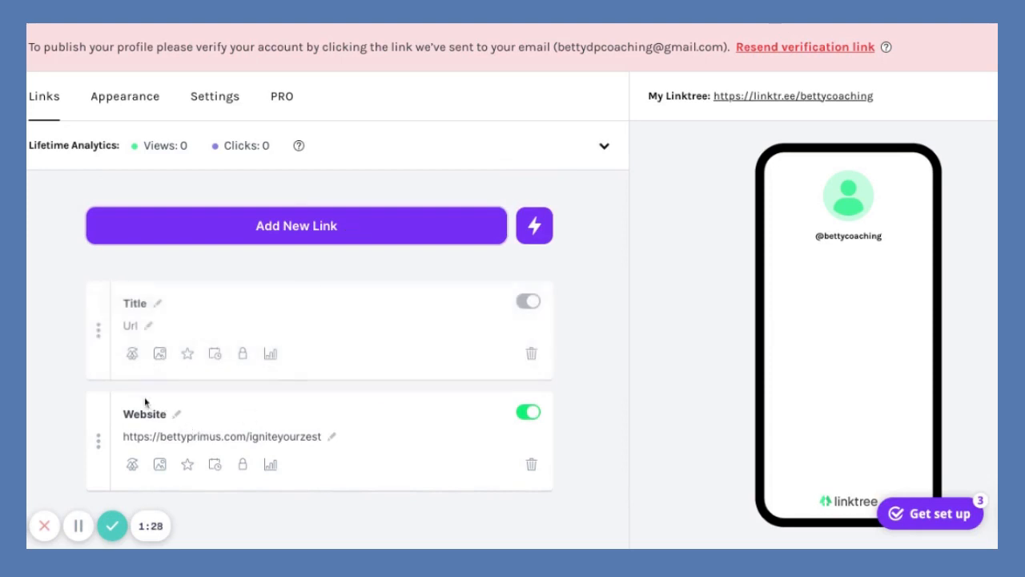
Title the new link 'YouTube' and give it the coaching YouTube channel URL.
left_click(158, 309)
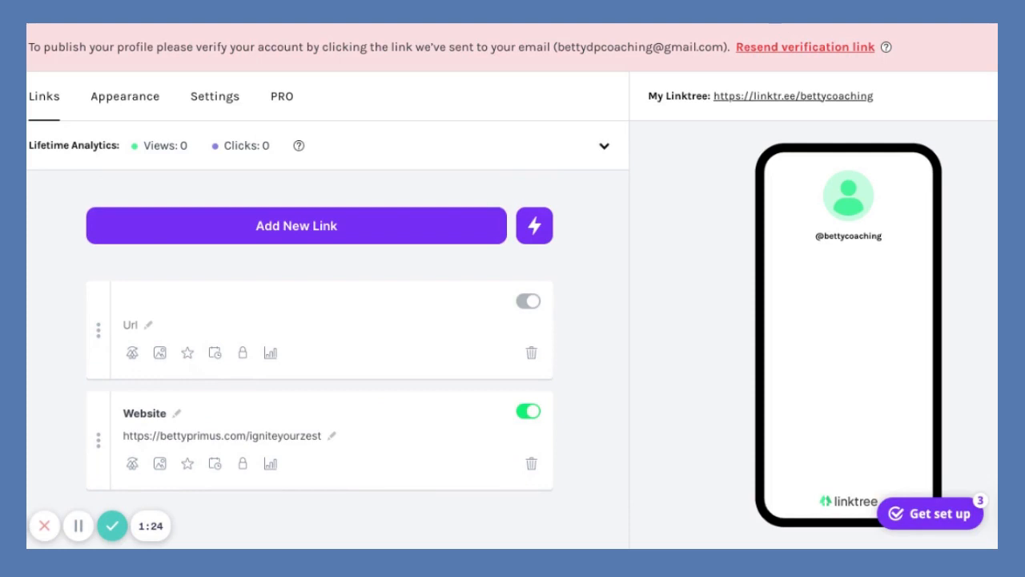
type("YouTube")
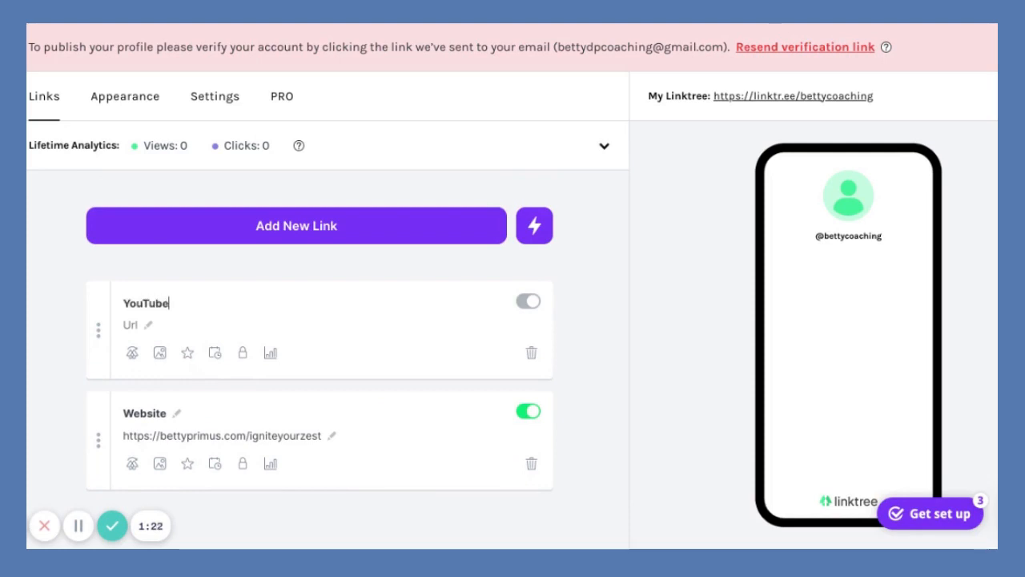
left_click(149, 329)
type("https://")
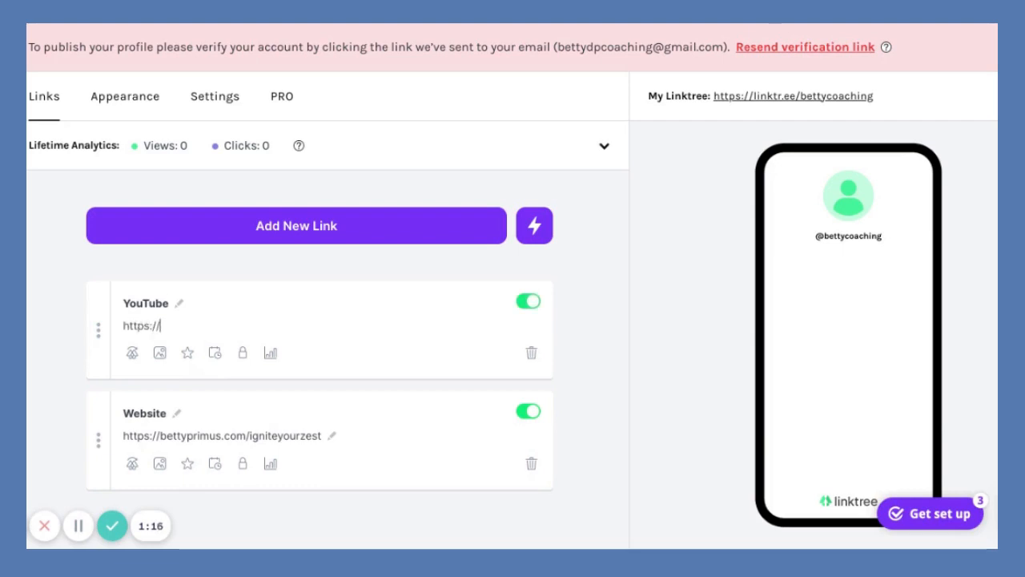
type("youtube.con")
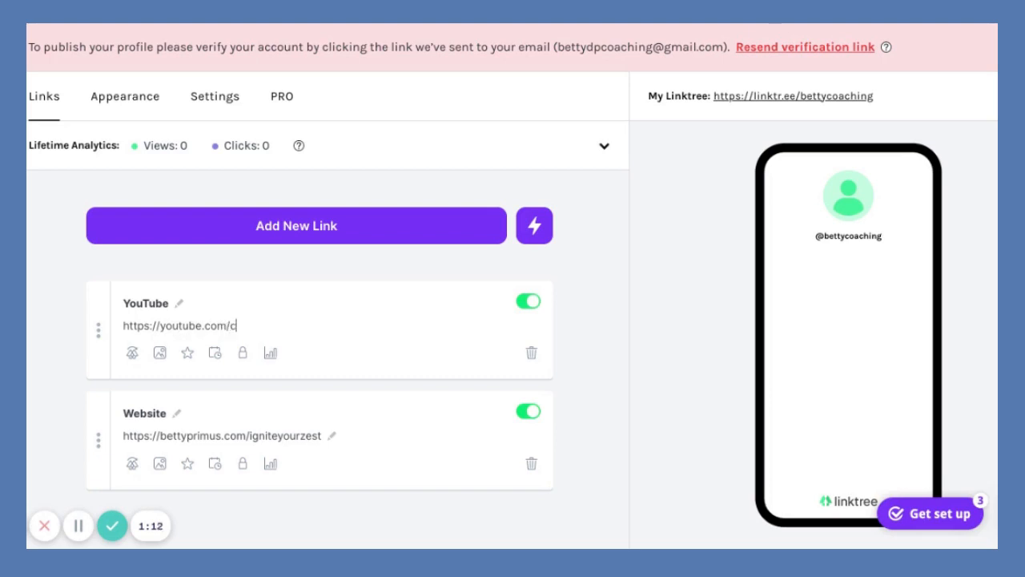
type("/c/BettyDPrimus")
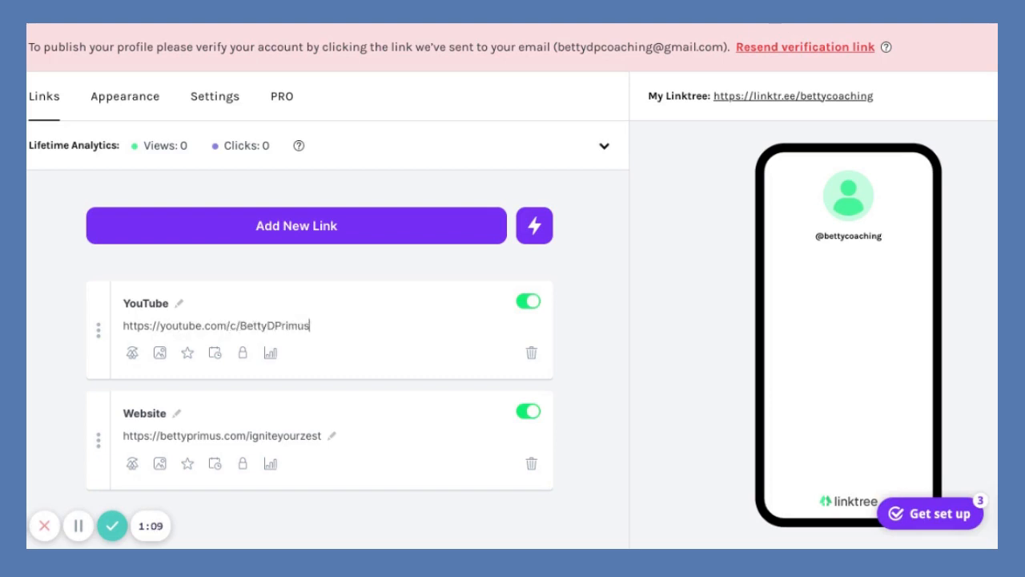
left_click(602, 320)
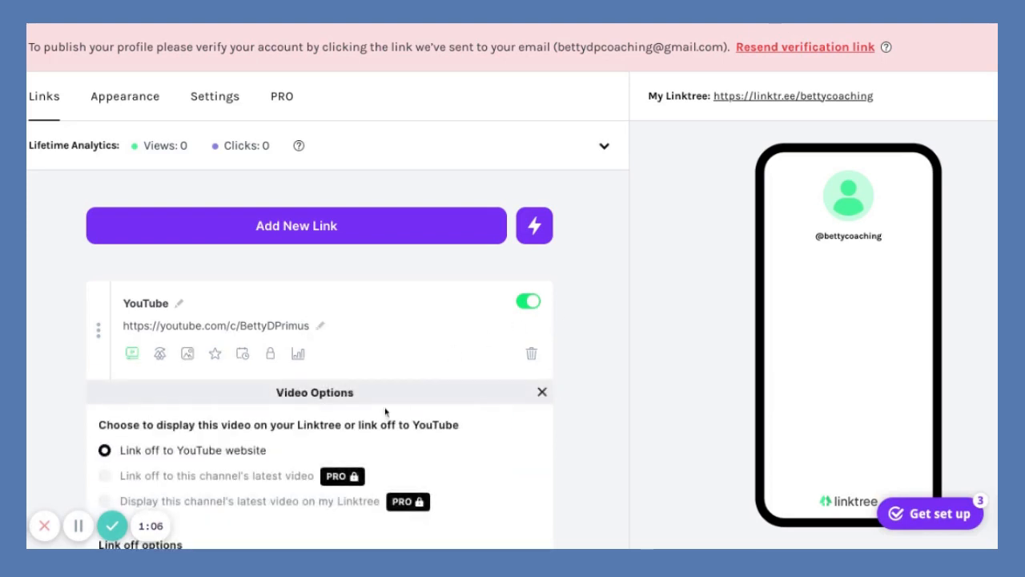
Enable 'Ask visitors to subscribe' in the YouTube link's Video Options and close the panel.
scroll(384, 414, "down", 3)
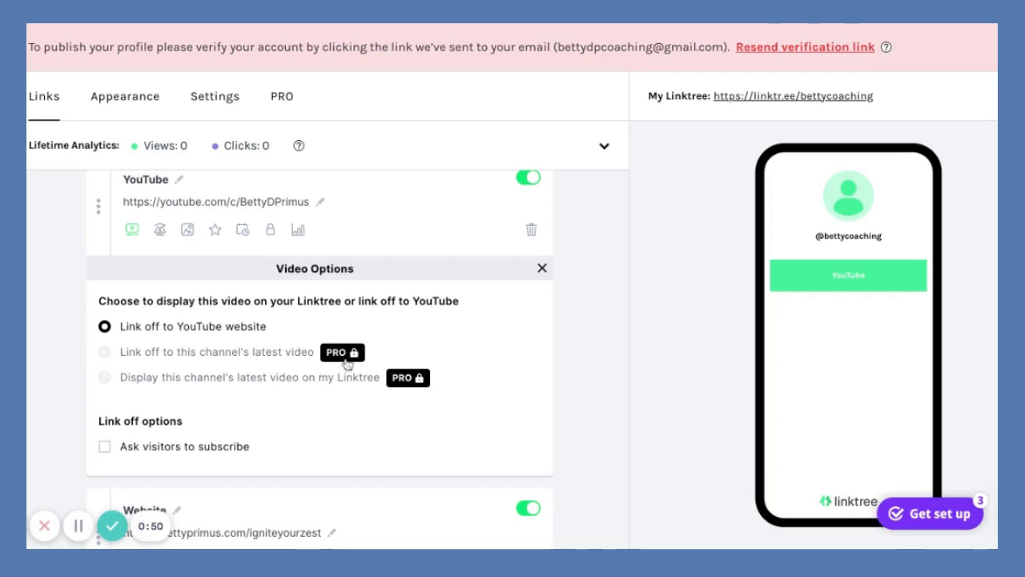
left_click(105, 447)
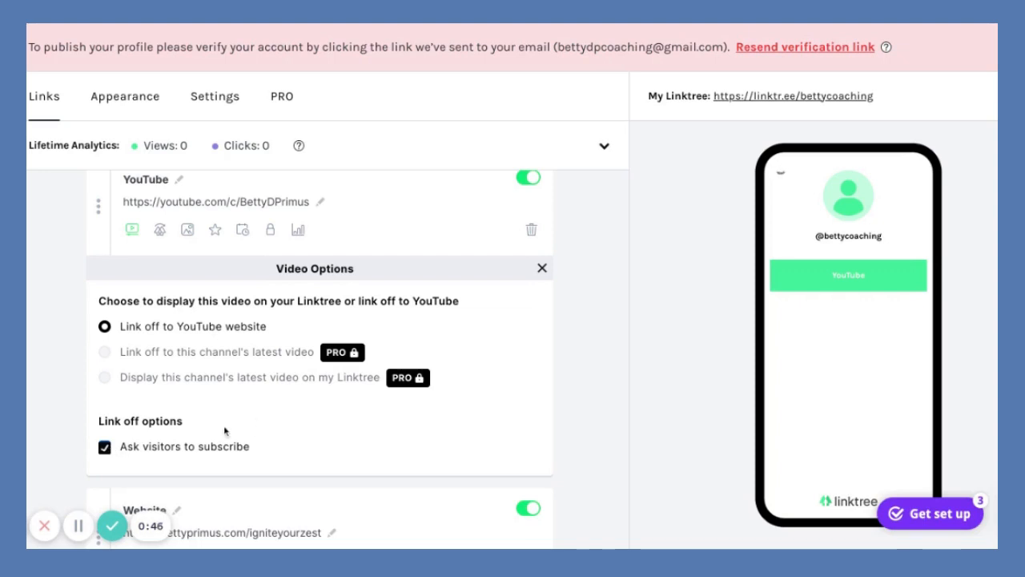
left_click(542, 267)
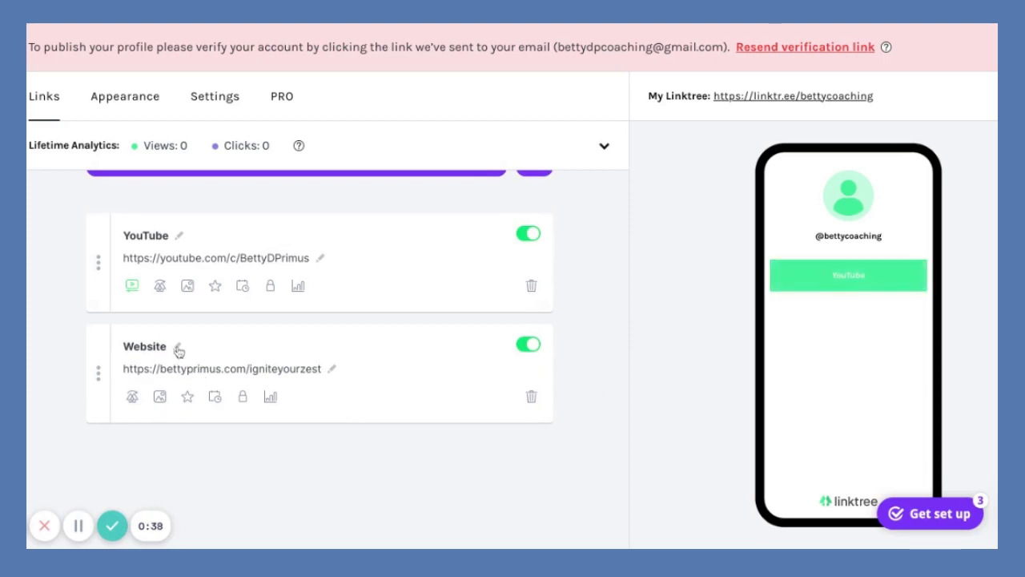
Toggle the Website link off and on, then drag its card above YouTube.
left_click(525, 345)
left_click(527, 346)
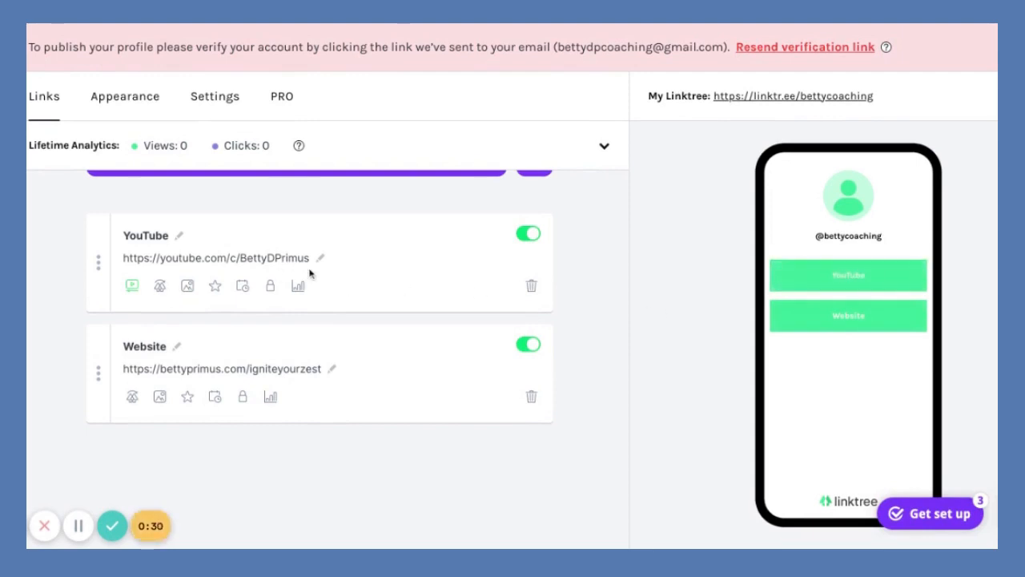
scroll(309, 273, "up", 1)
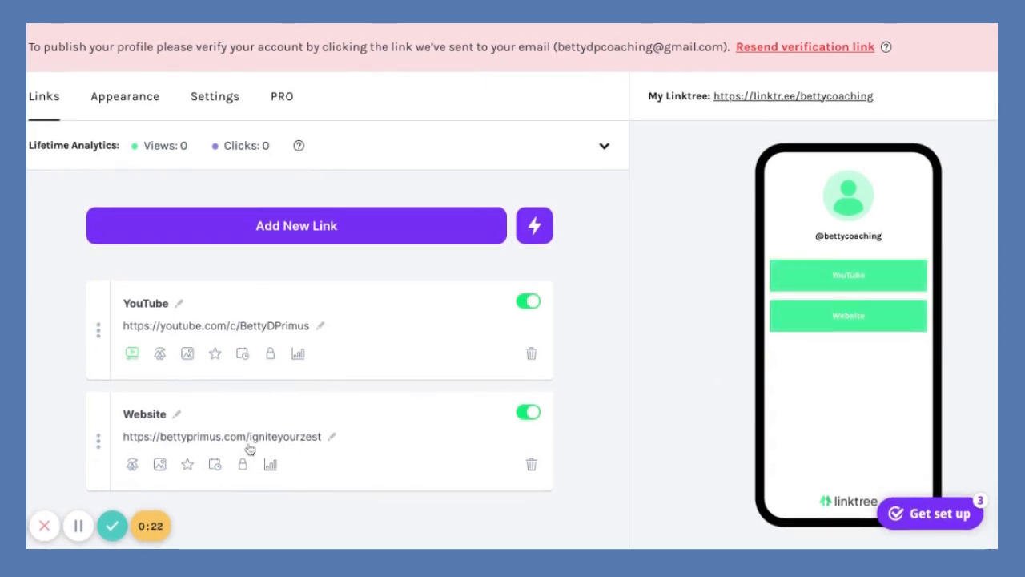
scroll(315, 359, "down", 1)
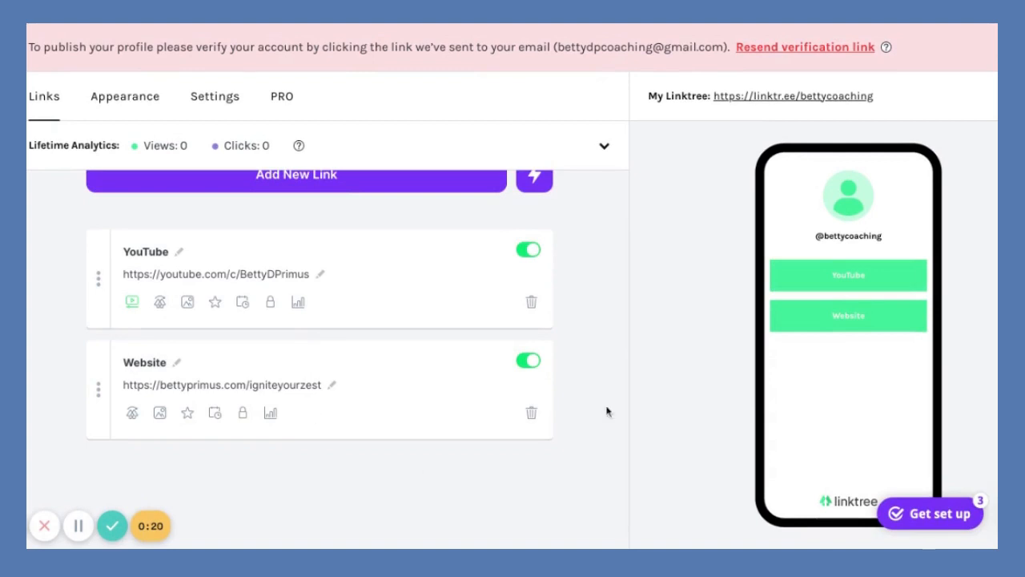
scroll(263, 389, "up", 1)
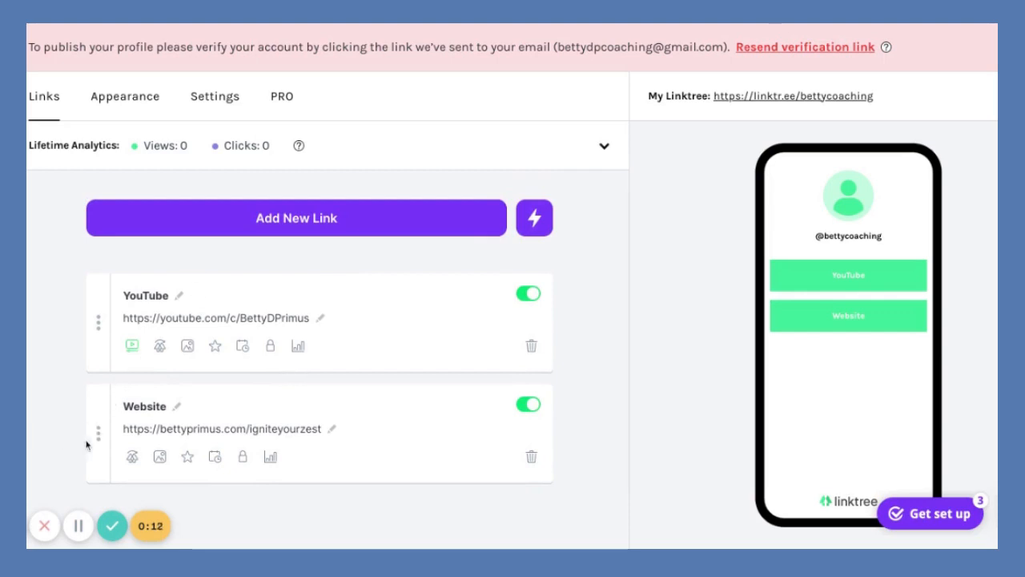
left_click_drag(98, 438, 73, 386)
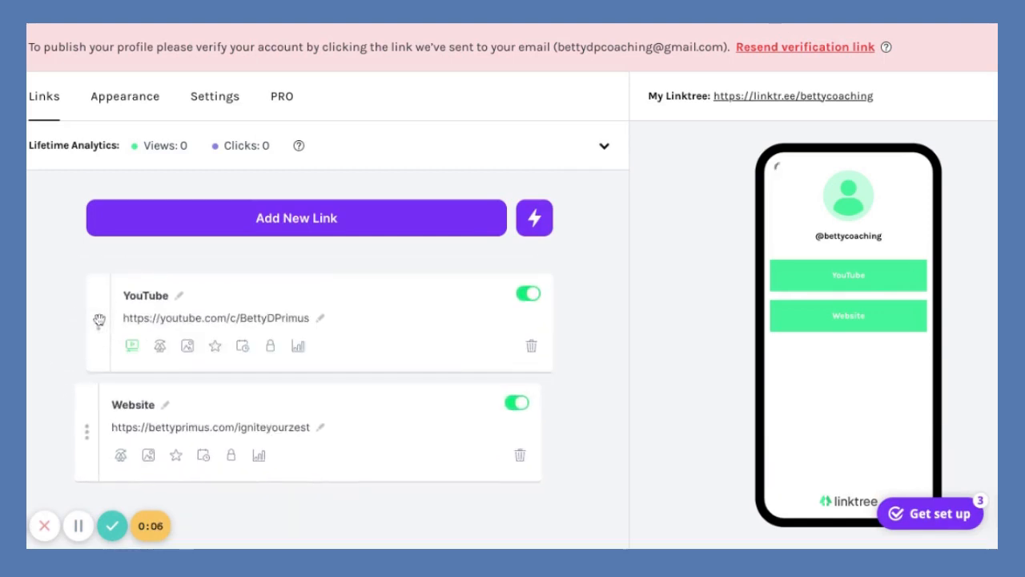
left_click_drag(98, 434, 98, 307)
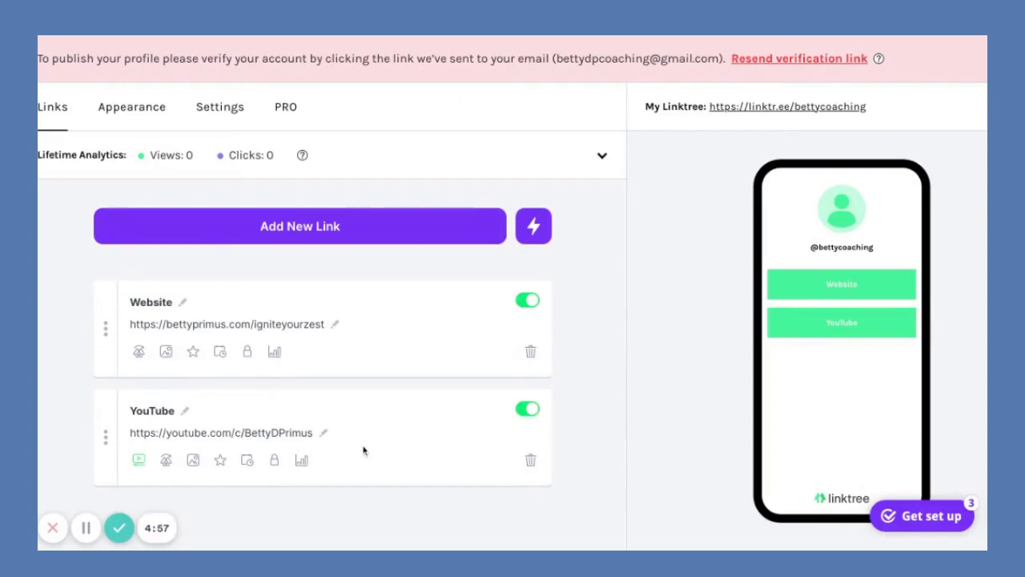
left_click(532, 231)
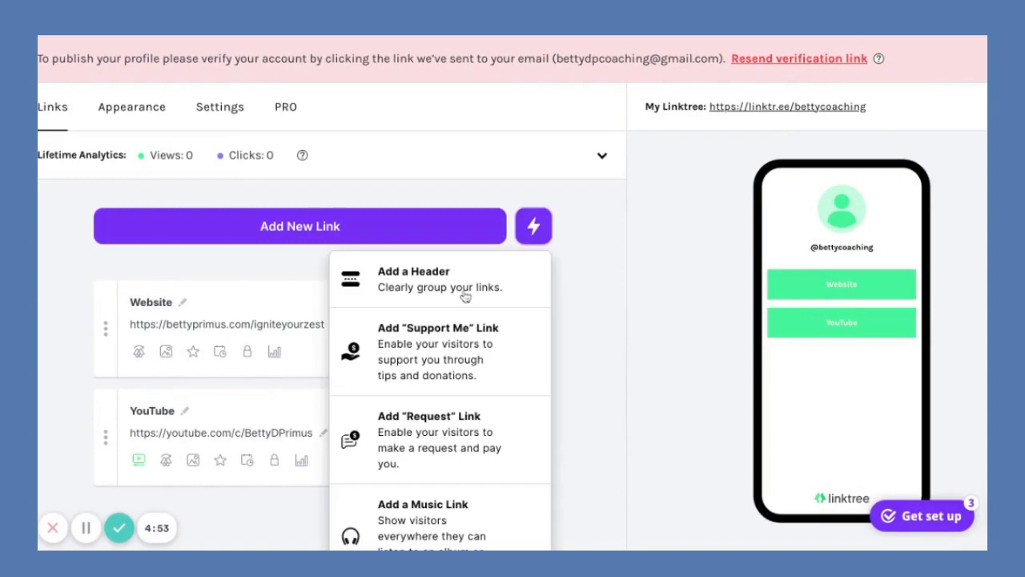
scroll(432, 424, "down", 2)
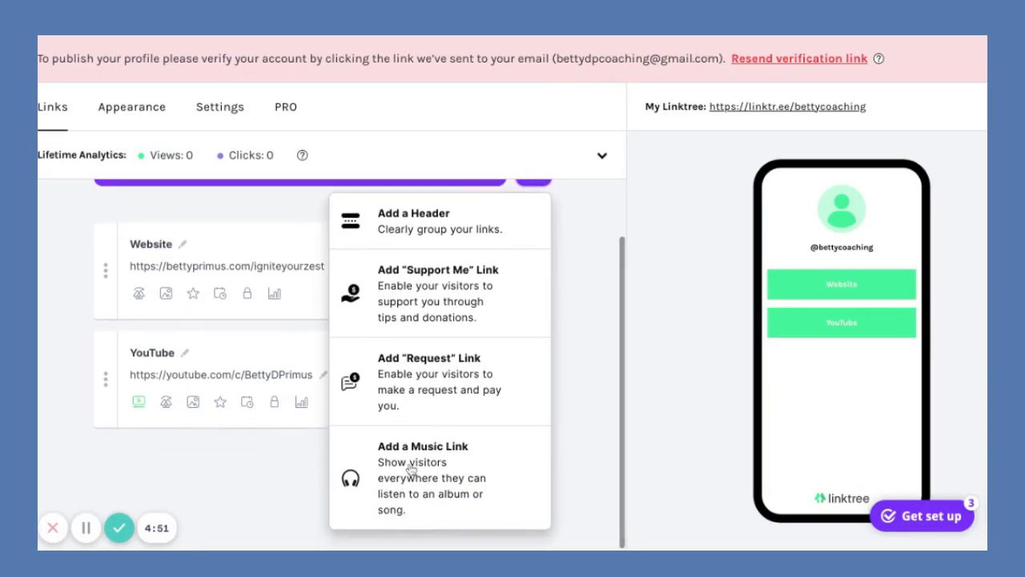
scroll(442, 398, "up", 2)
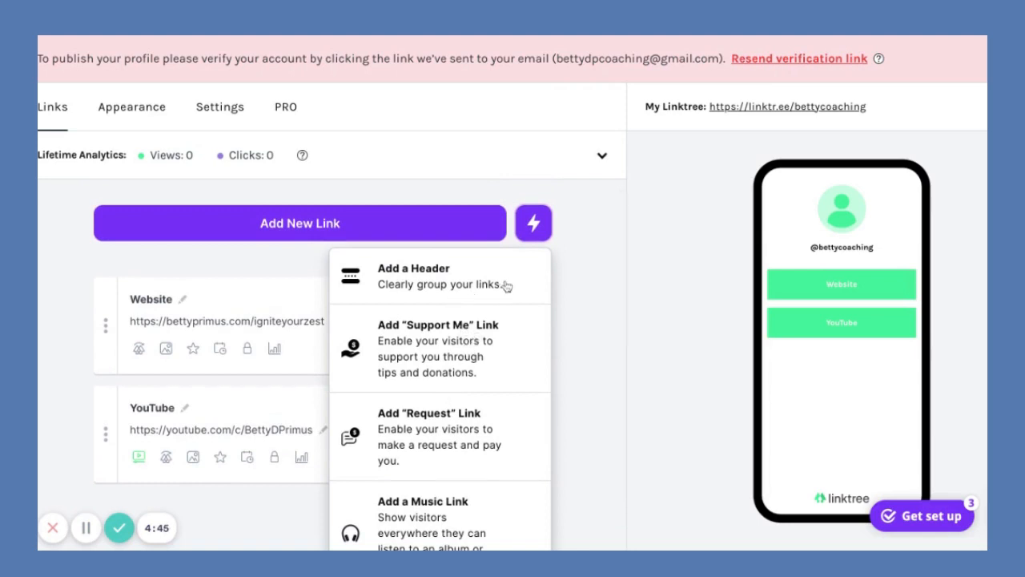
left_click(541, 210)
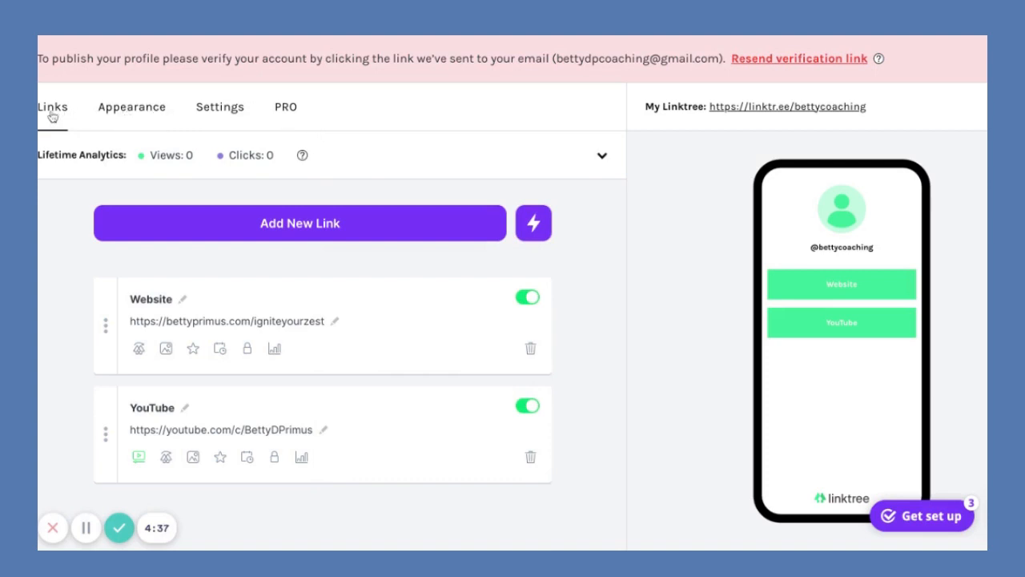
left_click(131, 106)
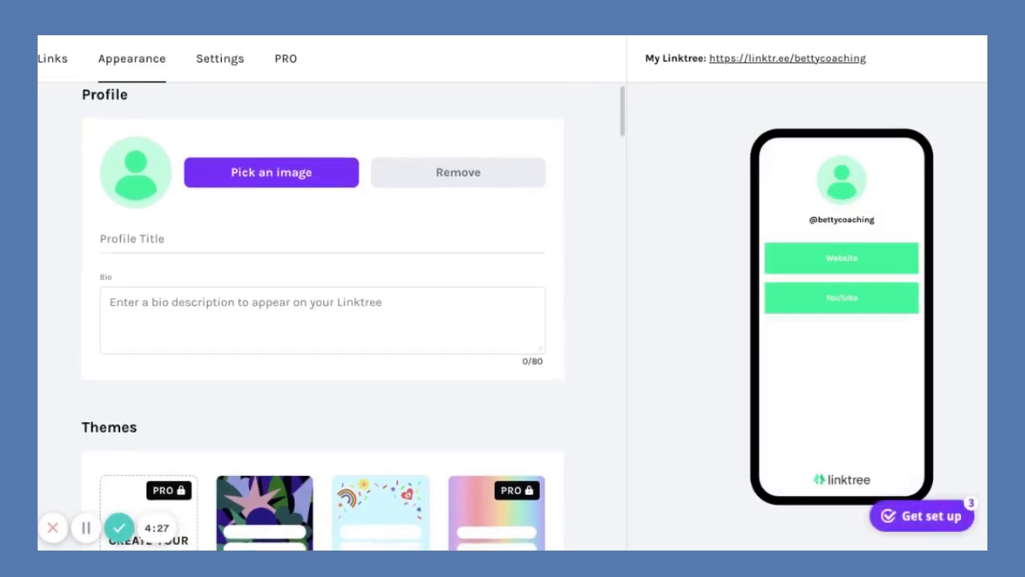
scroll(326, 262, "down", 3)
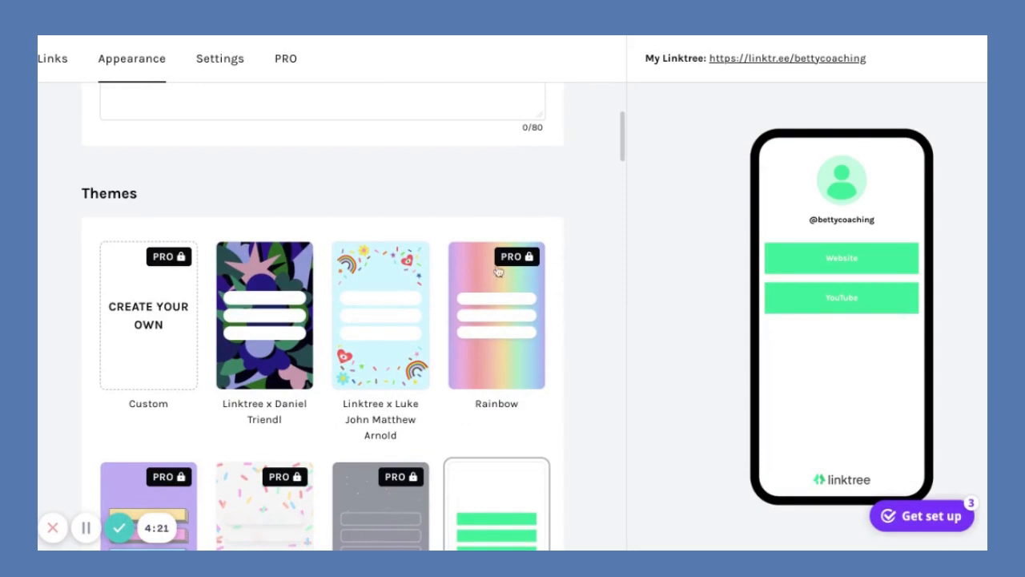
scroll(517, 274, "down", 1)
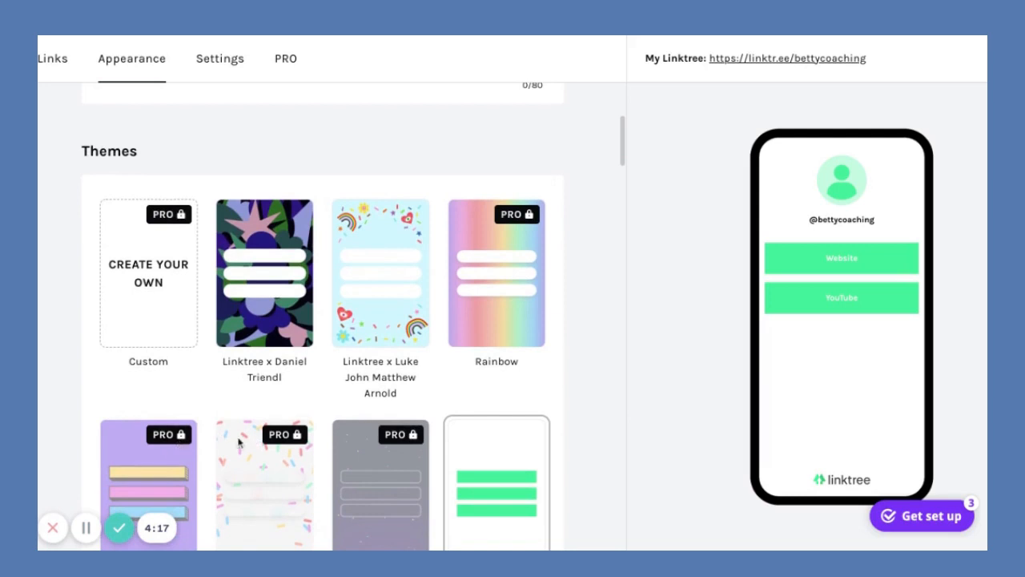
scroll(405, 457, "down", 3)
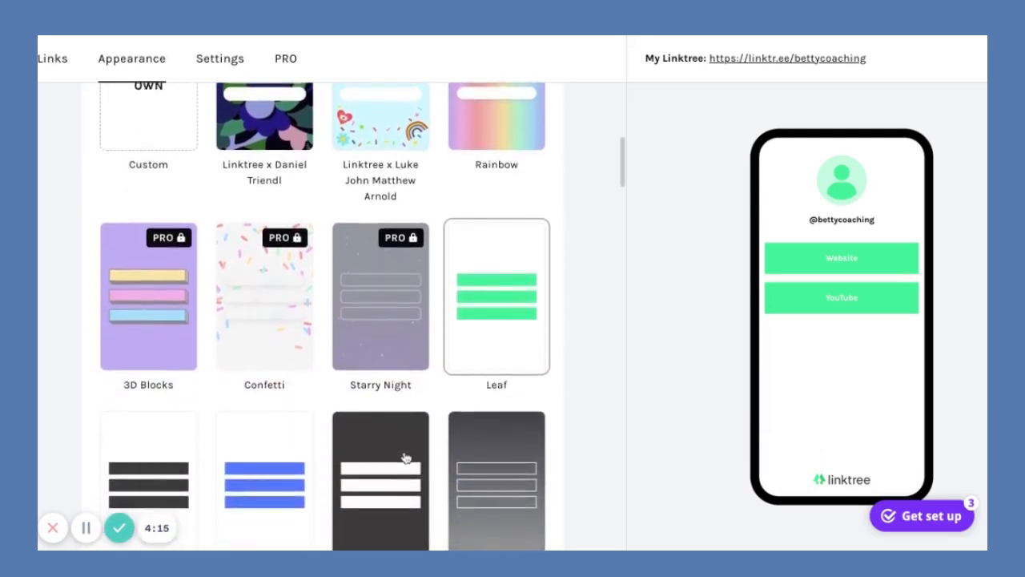
scroll(253, 134, "up", 1)
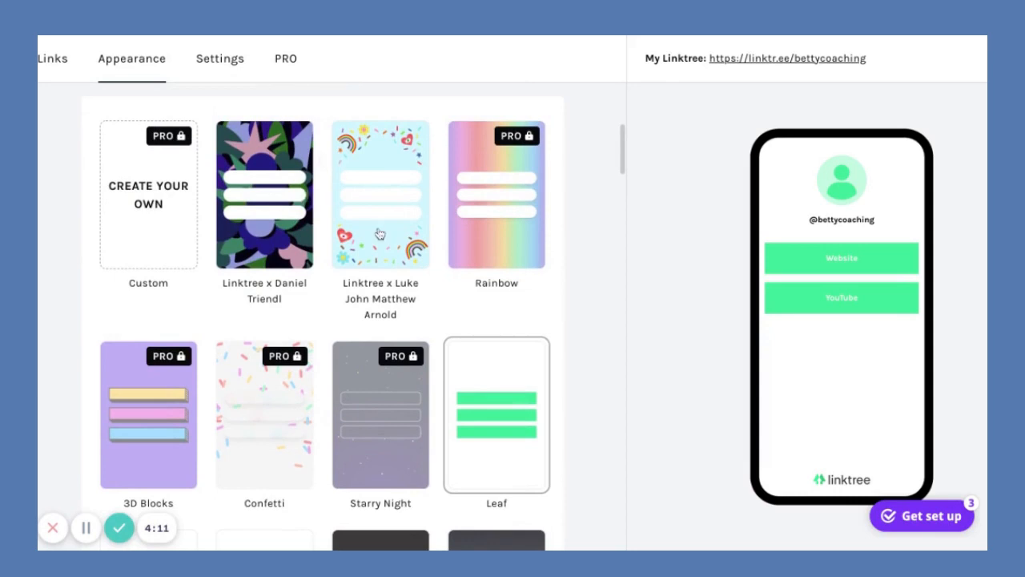
scroll(373, 333, "down", 1)
left_click(277, 202)
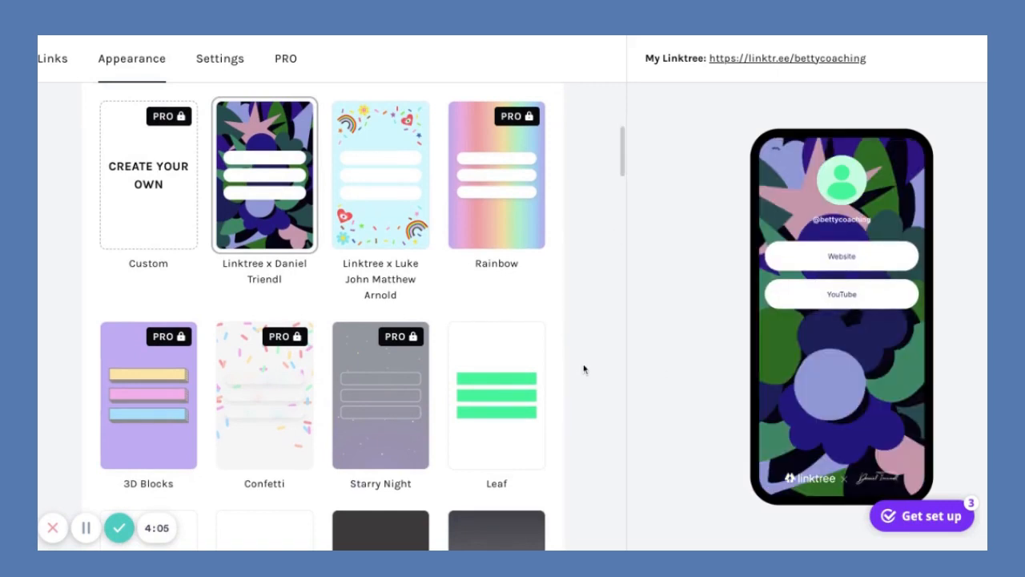
scroll(583, 370, "down", 3)
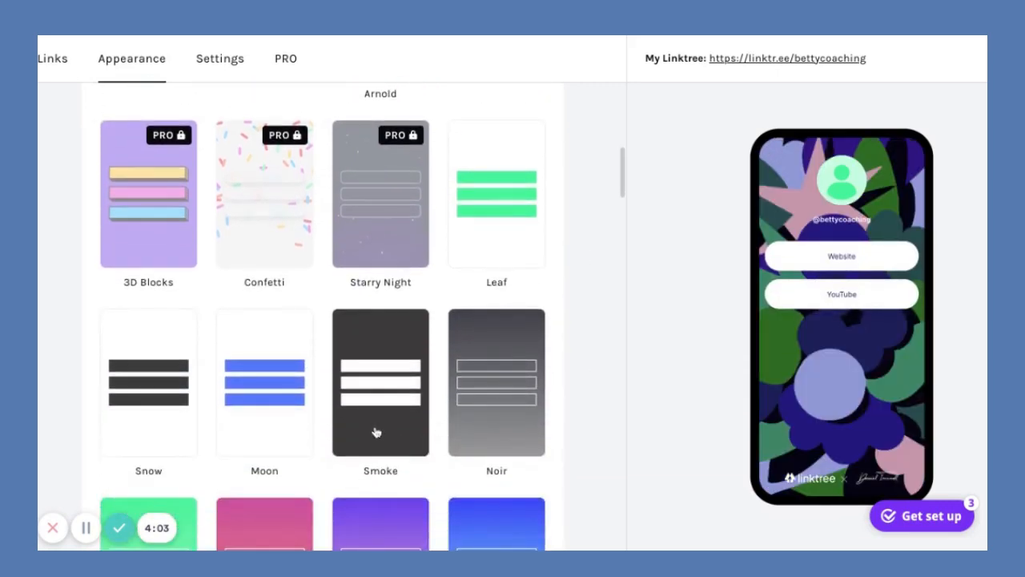
left_click(388, 427)
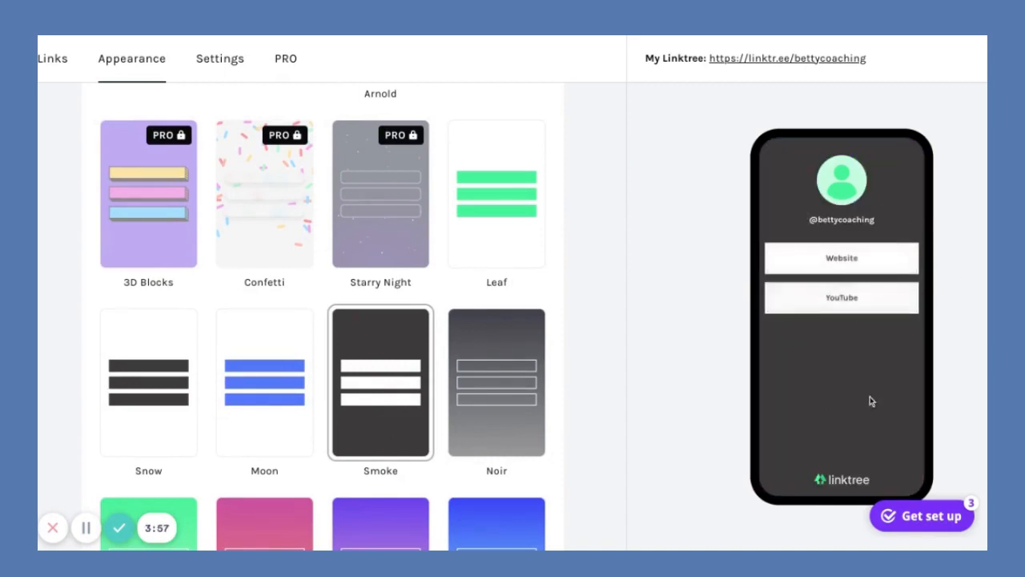
scroll(526, 426, "down", 5)
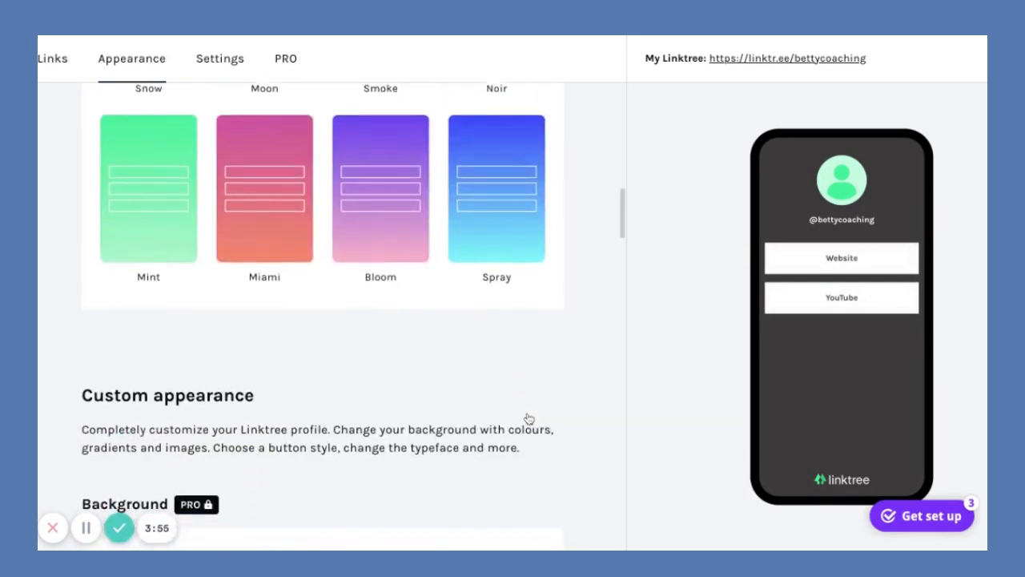
scroll(529, 419, "down", 6)
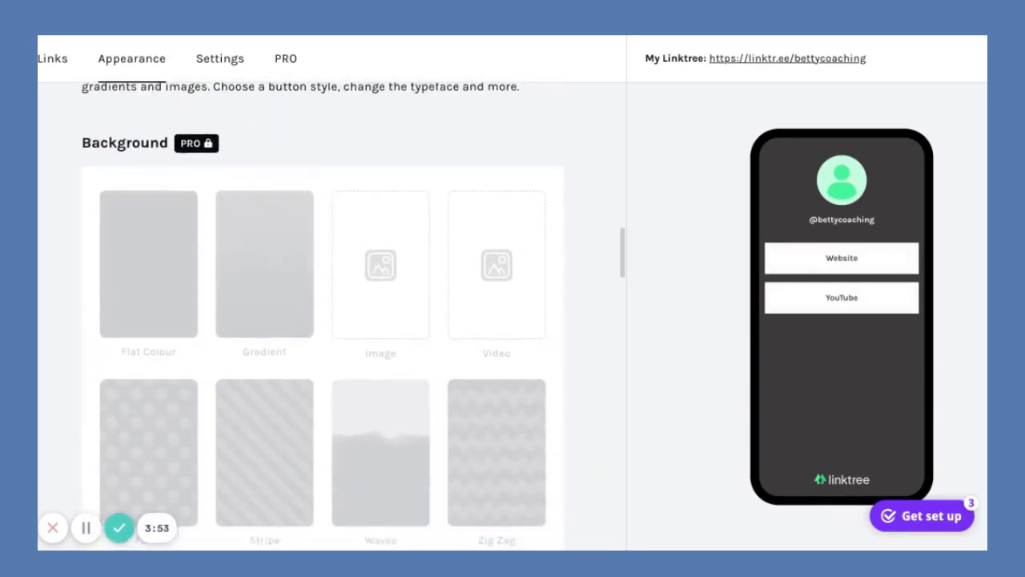
scroll(323, 316, "down", 3)
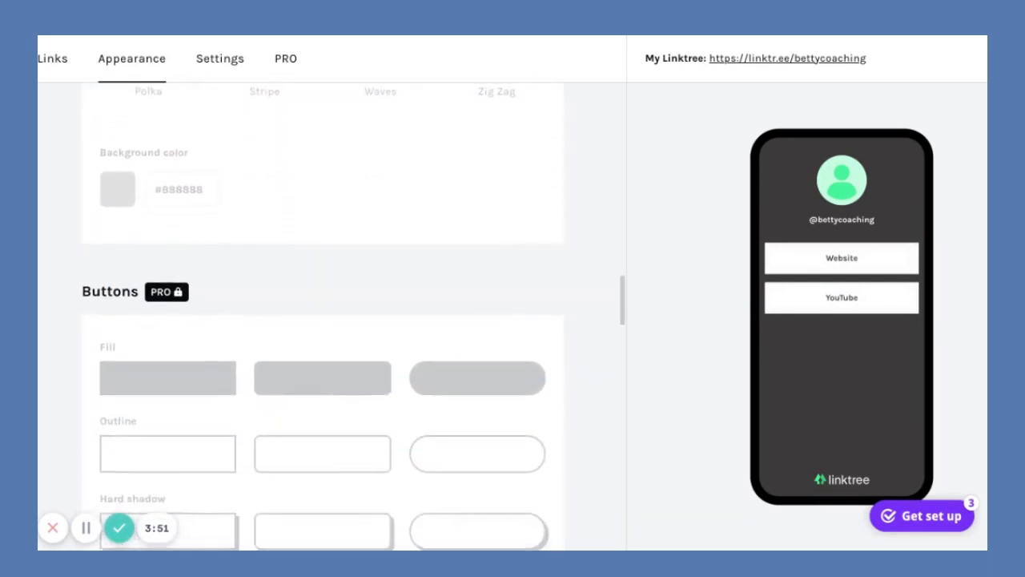
scroll(323, 316, "up", 5)
scroll(423, 309, "up", 3)
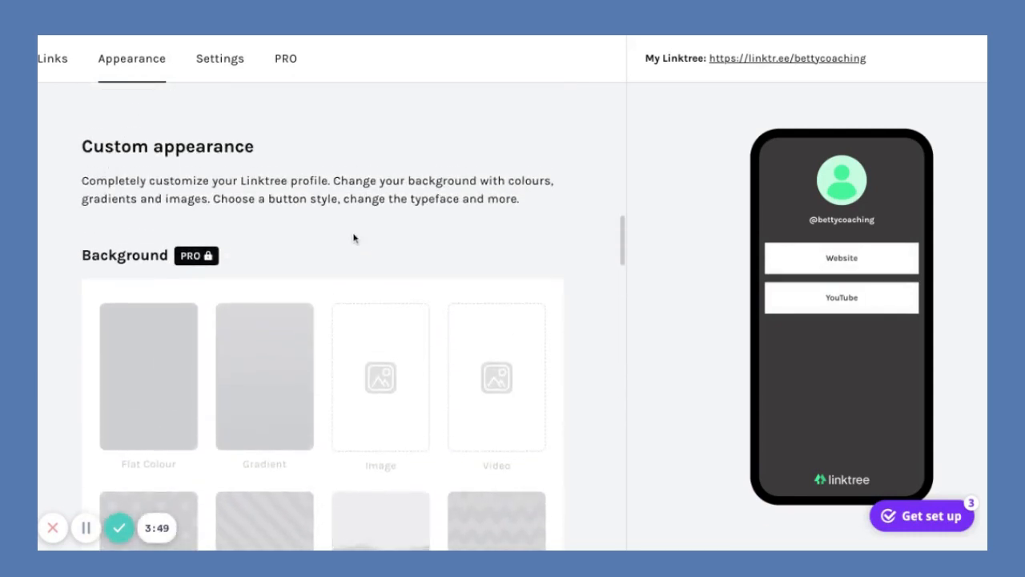
scroll(353, 238, "up", 10)
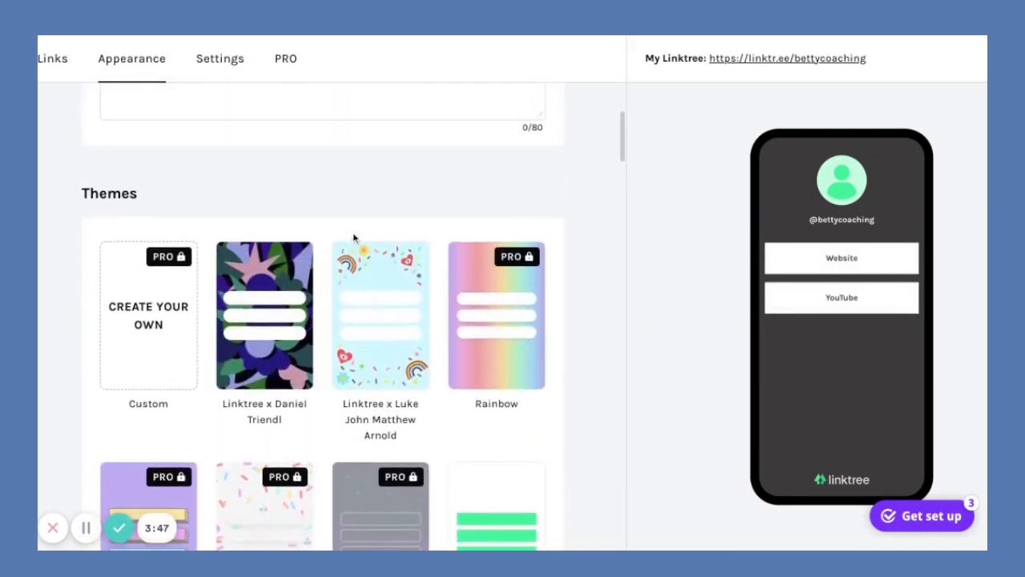
scroll(353, 238, "up", 4)
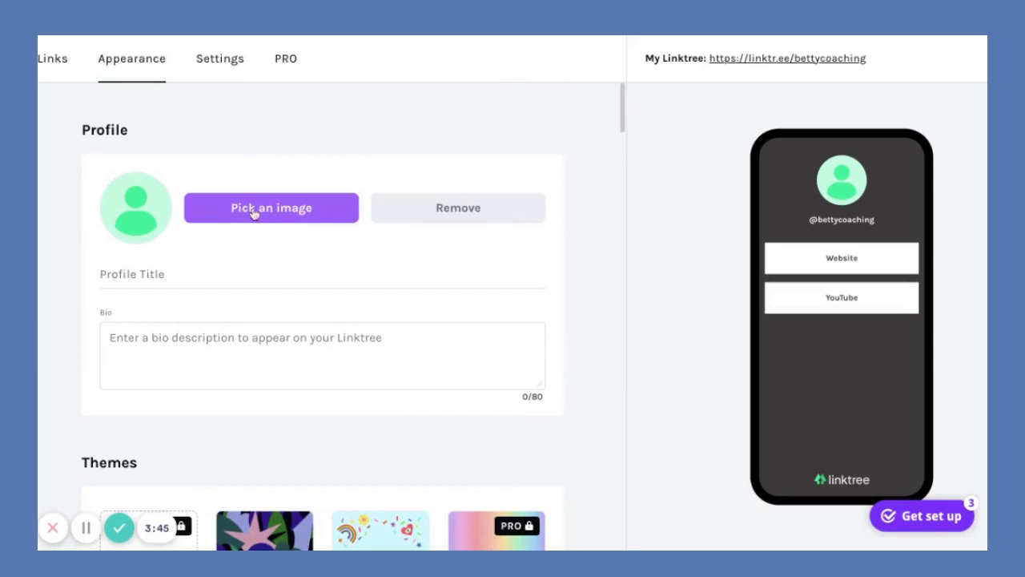
Try Design with Canva for the profile image, close it, and reopen the image options.
left_click(250, 224)
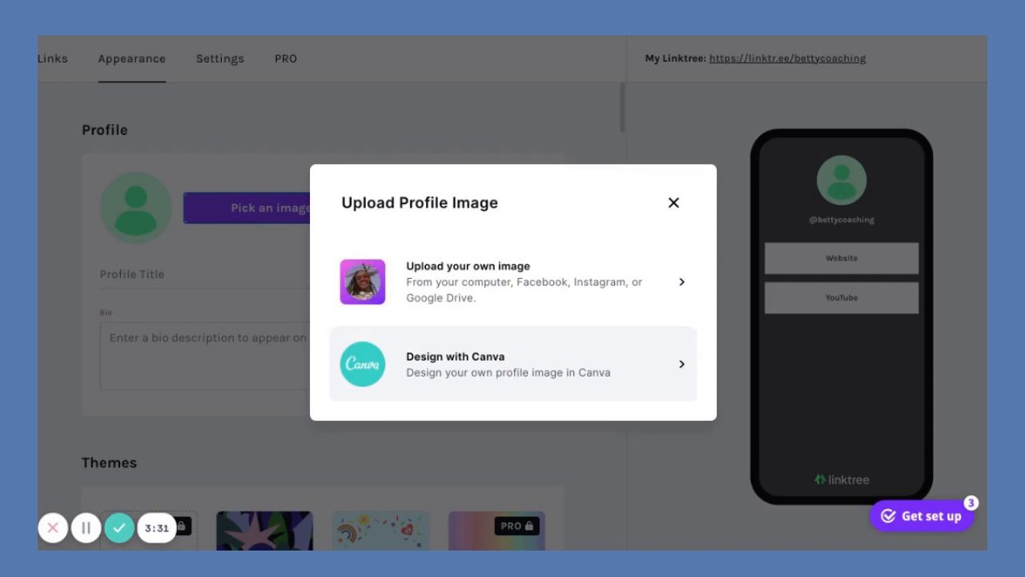
left_click(512, 292)
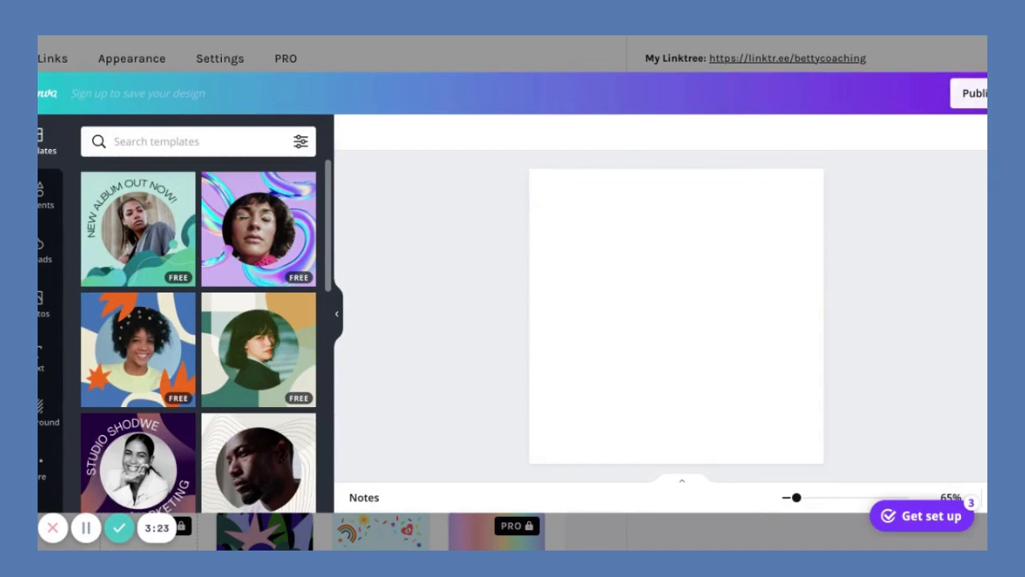
left_click(1021, 94)
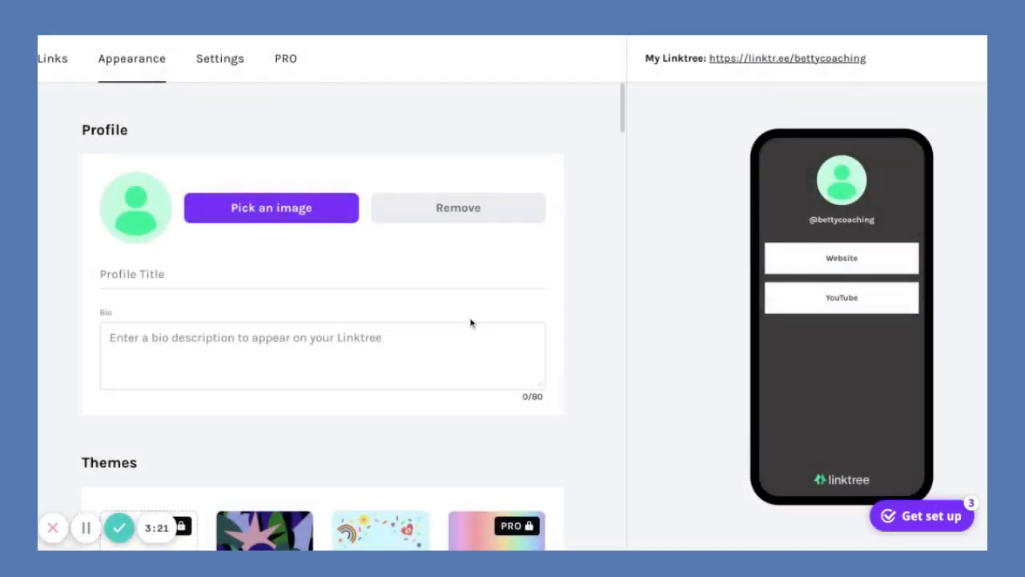
left_click(269, 222)
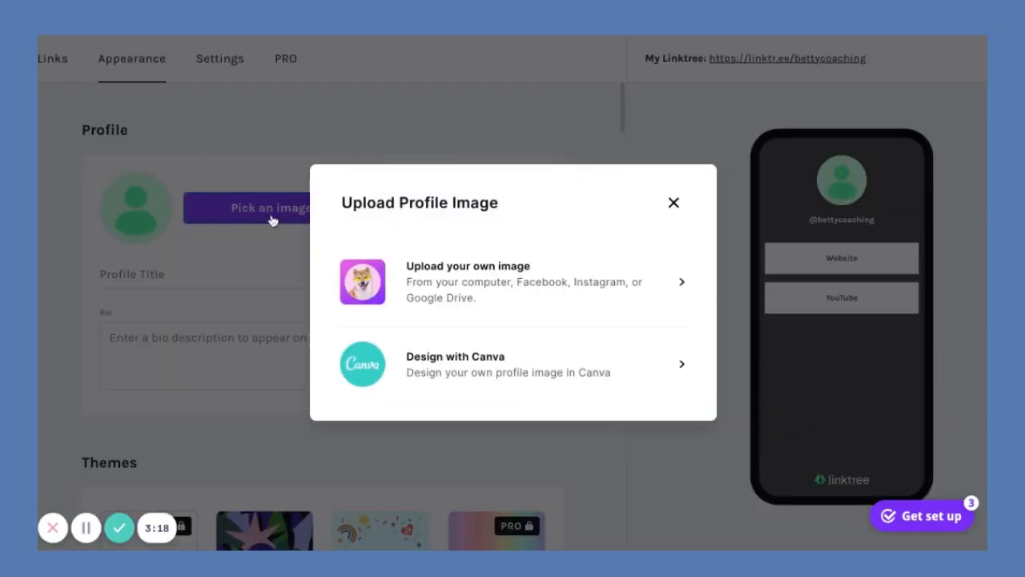
Upload your own headshot photo, cropped square, as the profile picture.
left_click(459, 287)
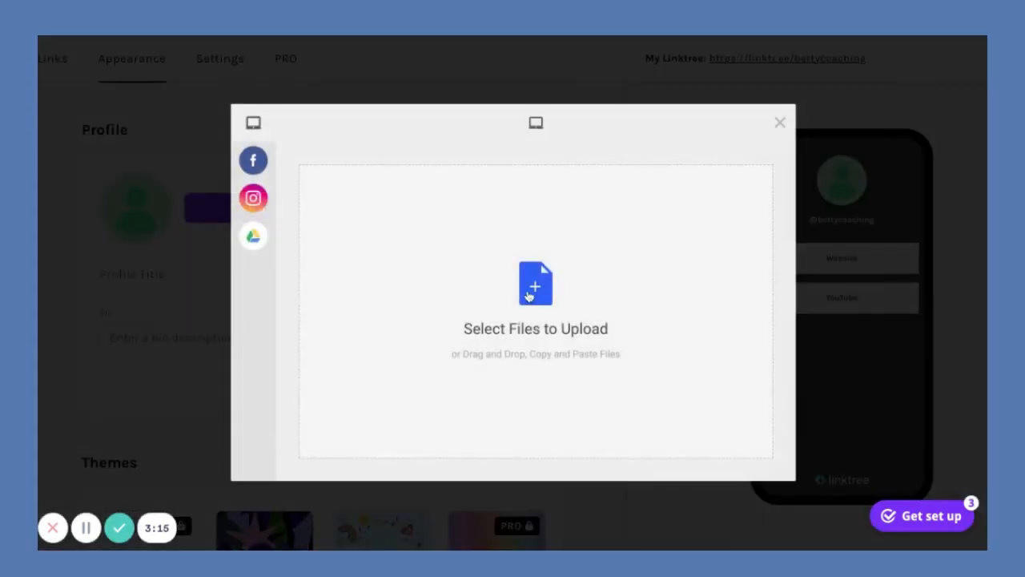
left_click(538, 296)
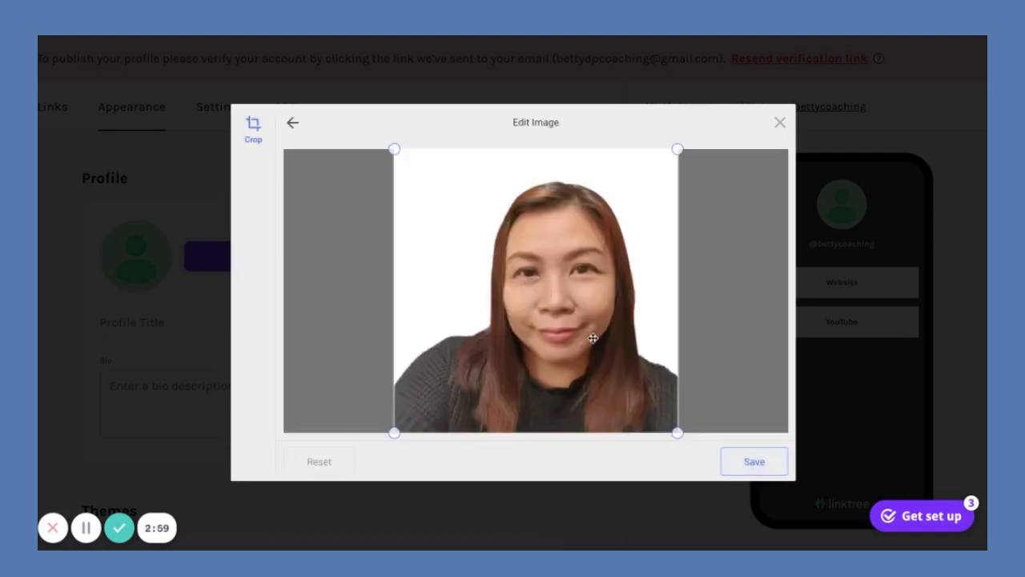
left_click(757, 465)
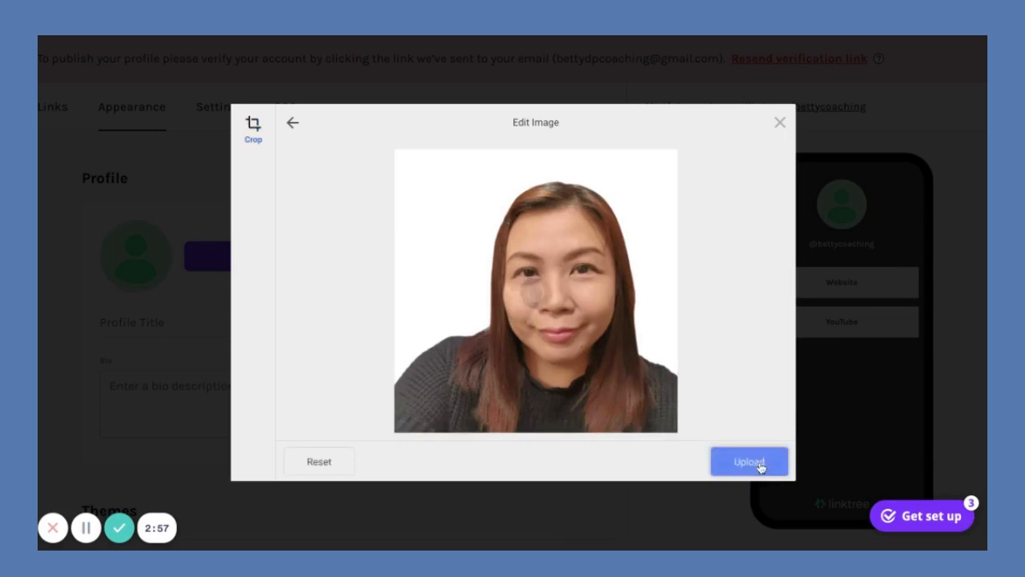
left_click(748, 466)
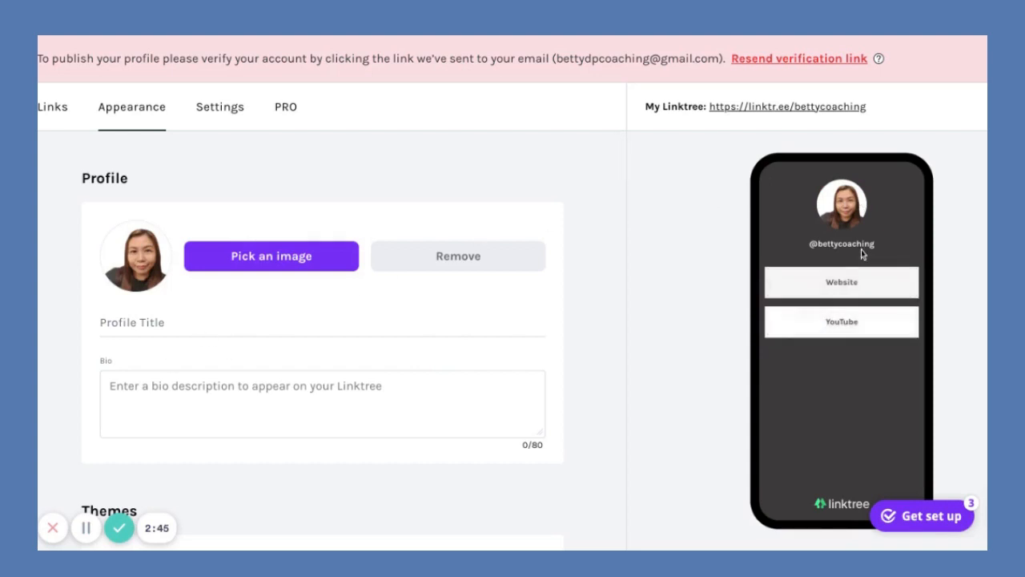
Set the profile title to 'Ignite Your Zest'.
left_click(160, 322)
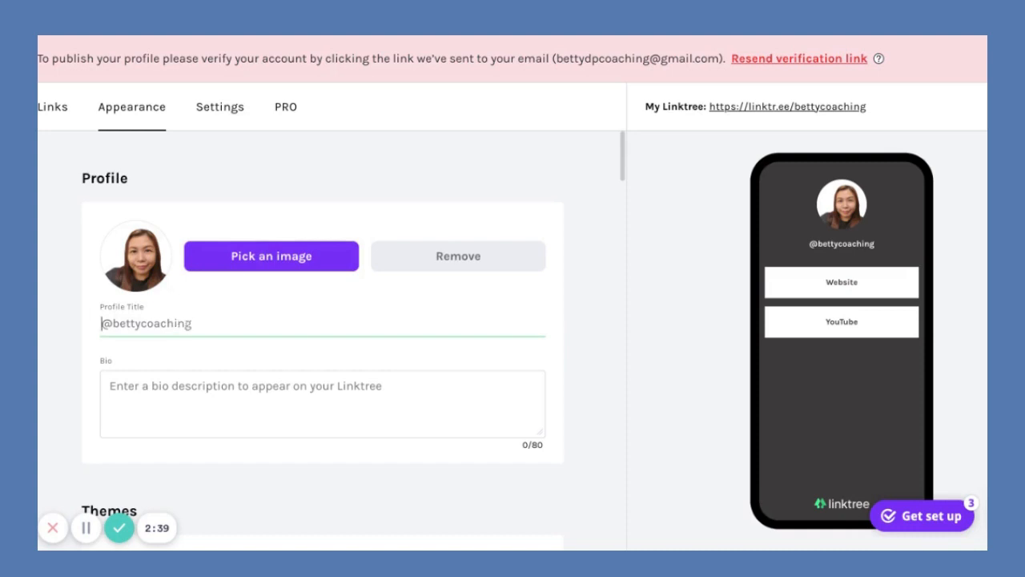
type("Ig")
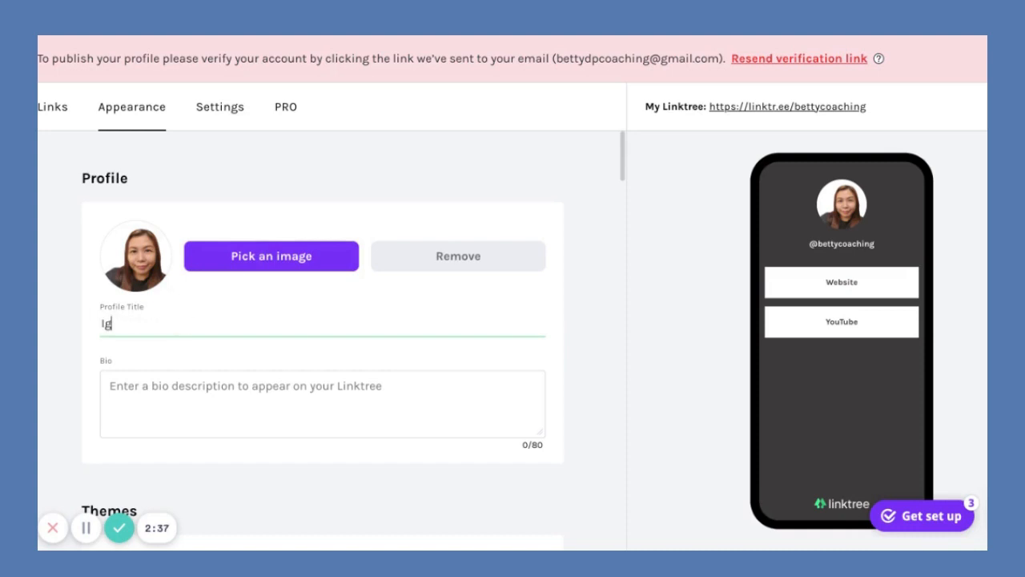
type("nite Your Zest")
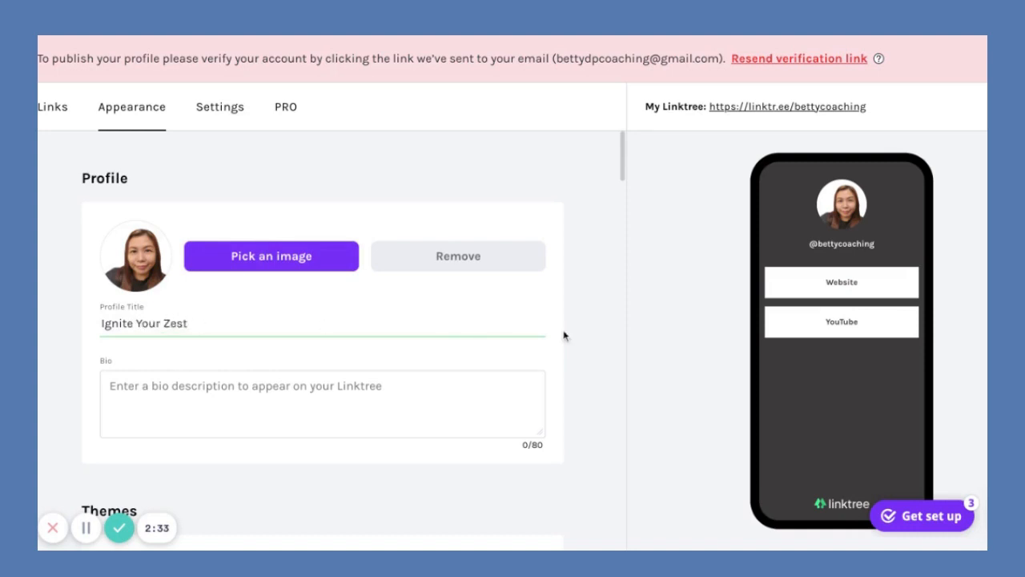
left_click(590, 334)
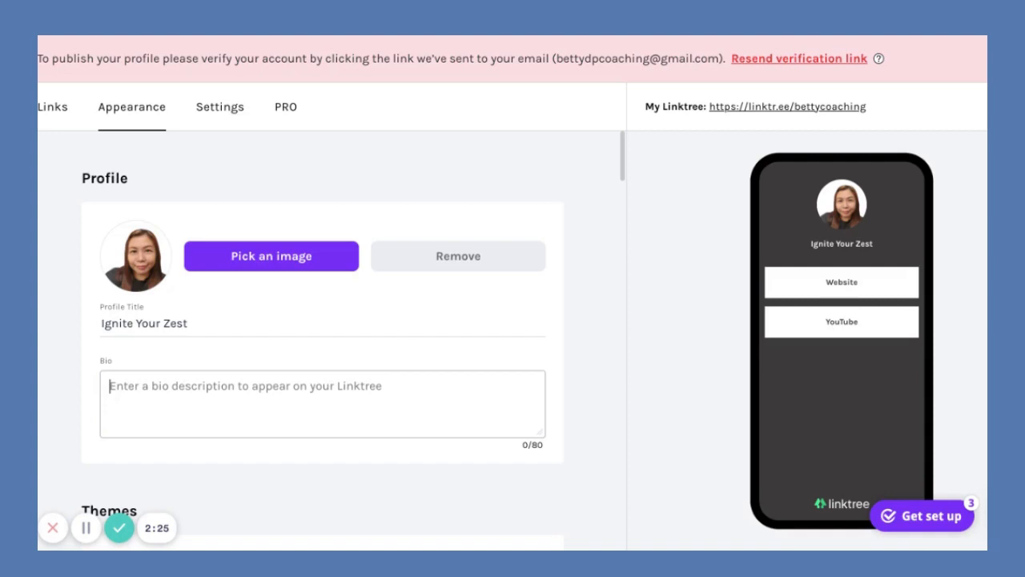
Enter the bio 'A Professional Coach. Life Coach' and check it in the preview.
type("A Profe")
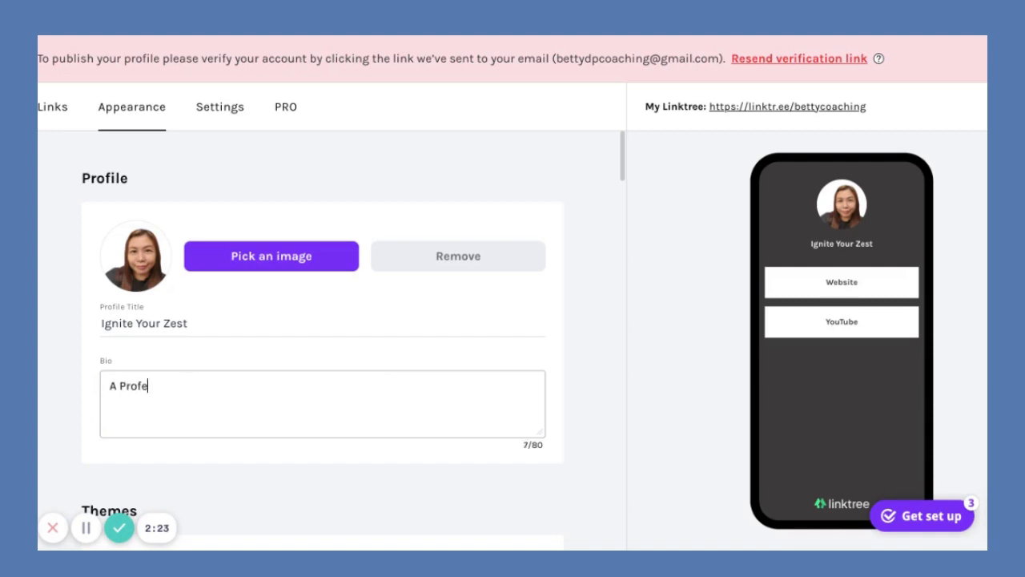
type("ssional Coach")
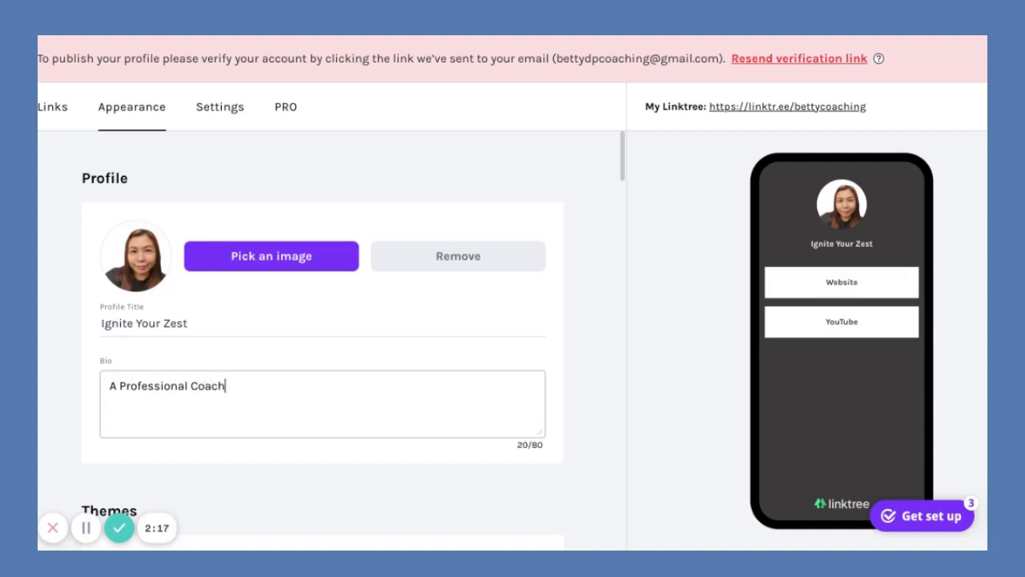
type(". Life Coach.")
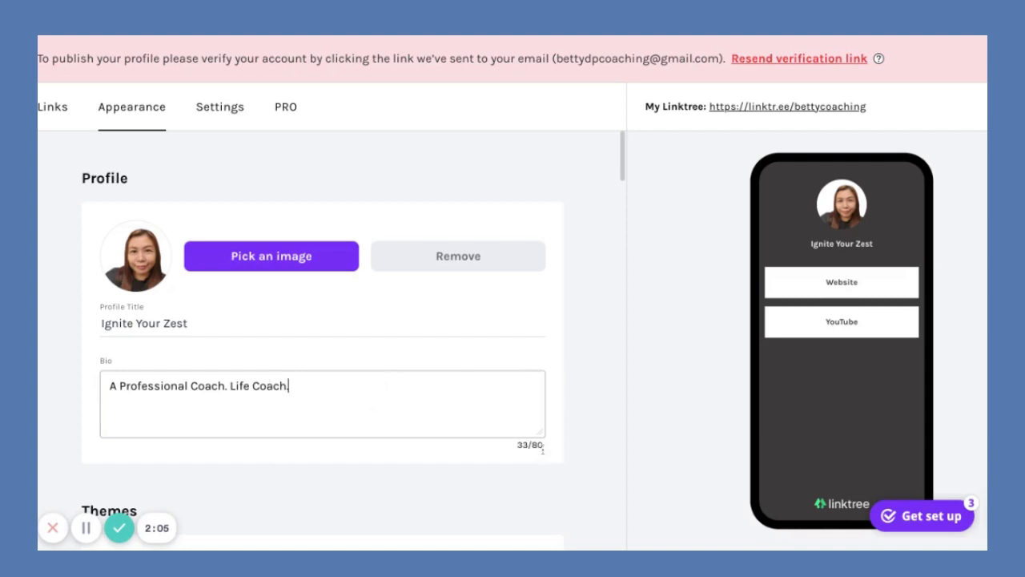
left_click(552, 435)
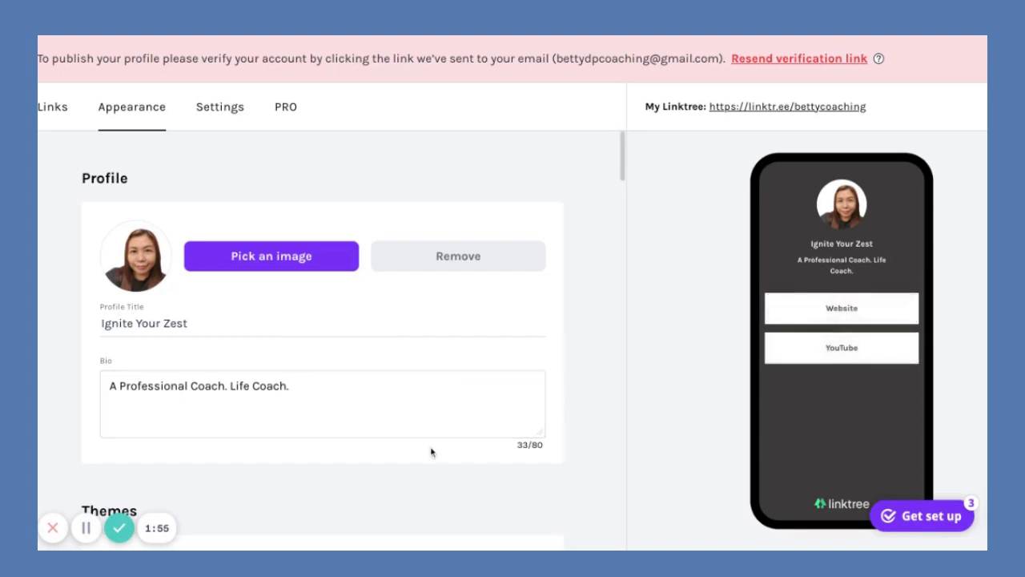
scroll(431, 452, "down", 1)
scroll(433, 451, "up", 1)
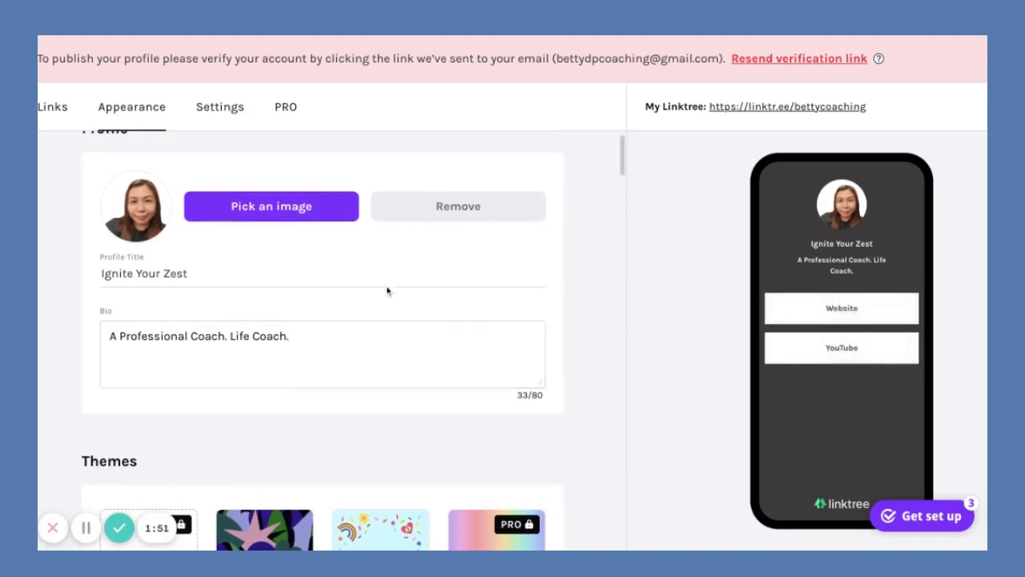
scroll(380, 277, "up", 1)
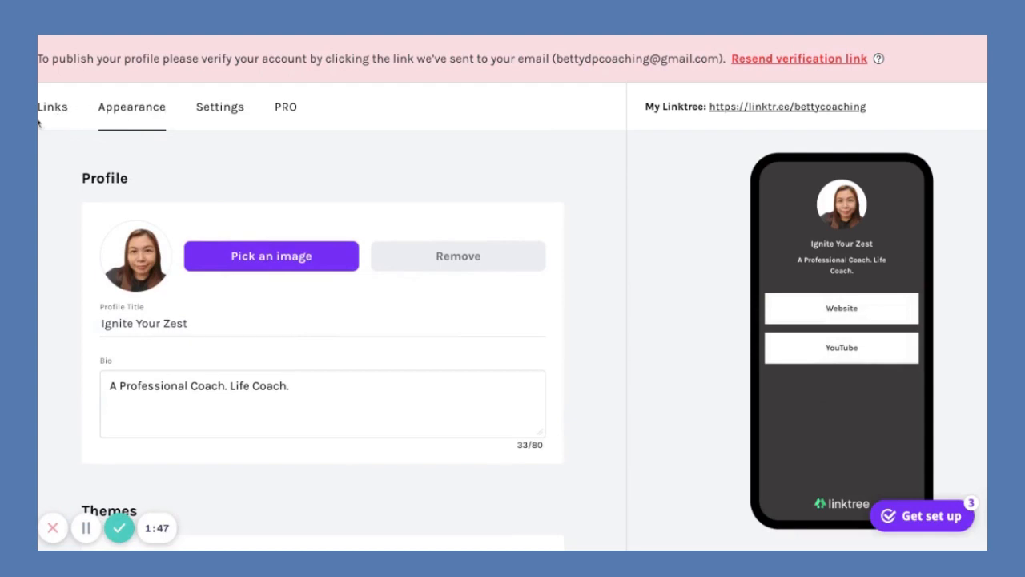
Switch to the profile's Settings page.
left_click(220, 108)
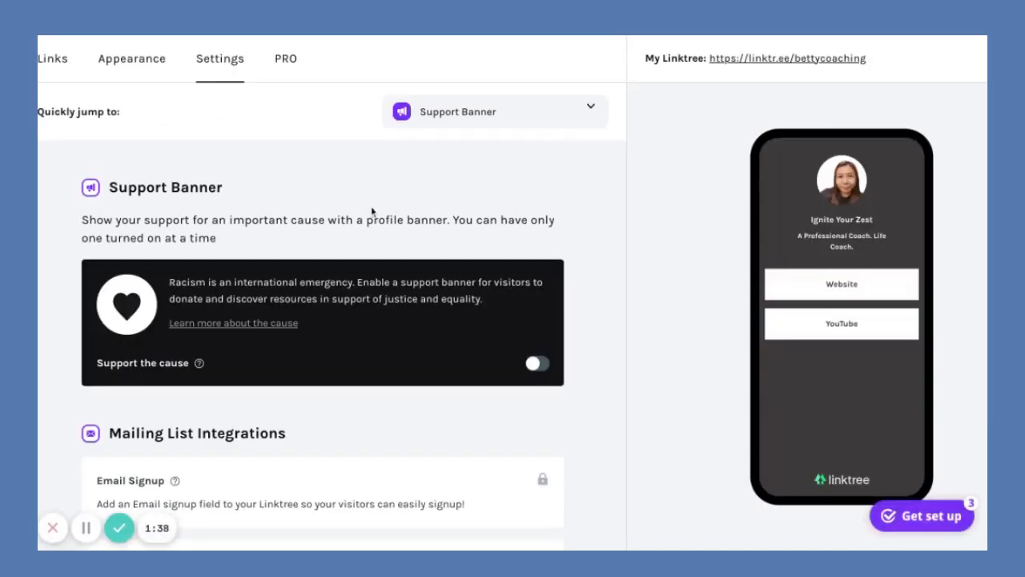
left_click(570, 113)
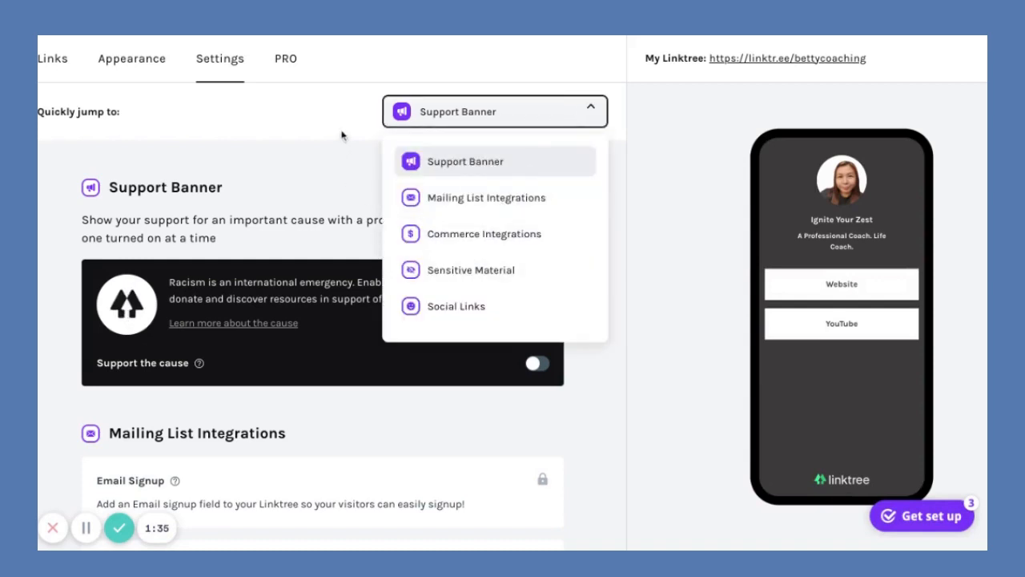
left_click(320, 168)
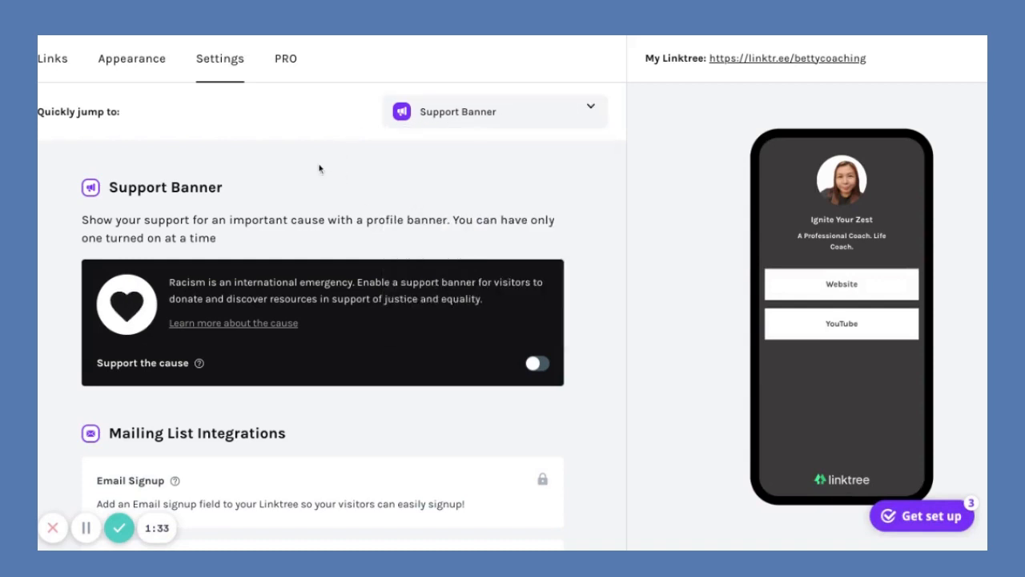
Scroll past Commerce Integrations and Sensitive Material down to the Social Links section.
scroll(238, 244, "down", 1)
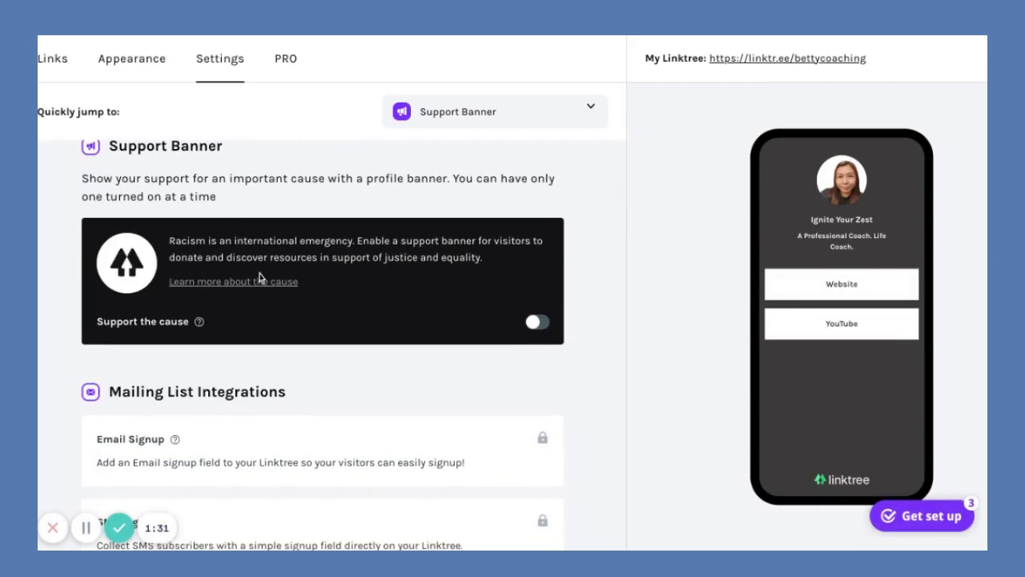
scroll(337, 297, "down", 1)
scroll(338, 298, "down", 3)
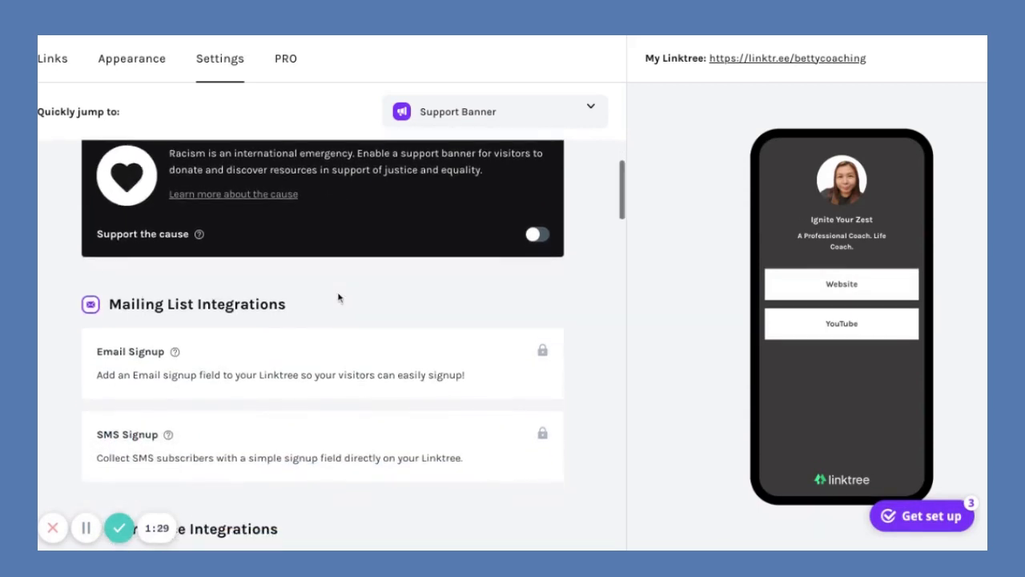
scroll(236, 217, "down", 1)
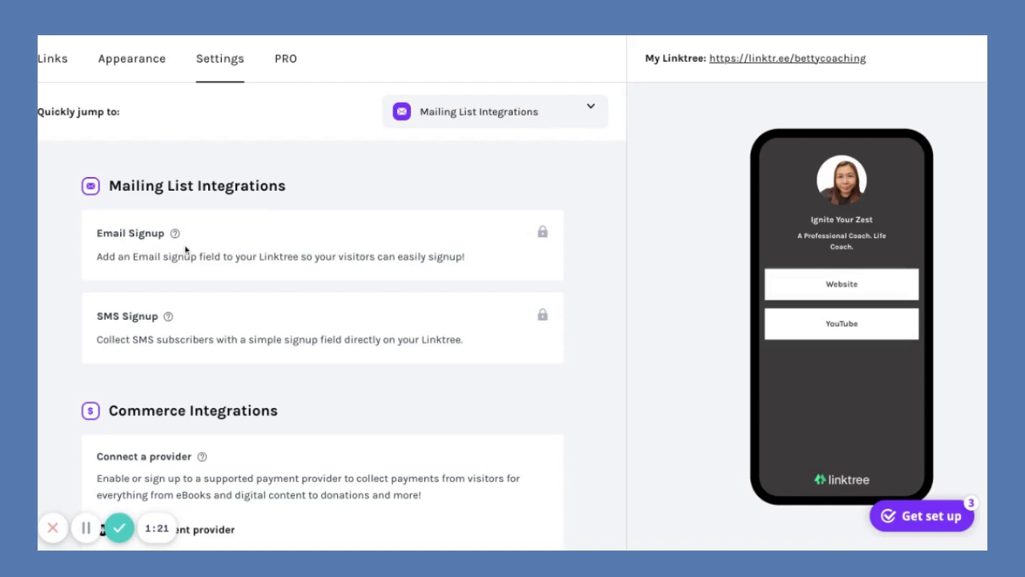
scroll(248, 253, "down", 1)
scroll(248, 253, "down", 3)
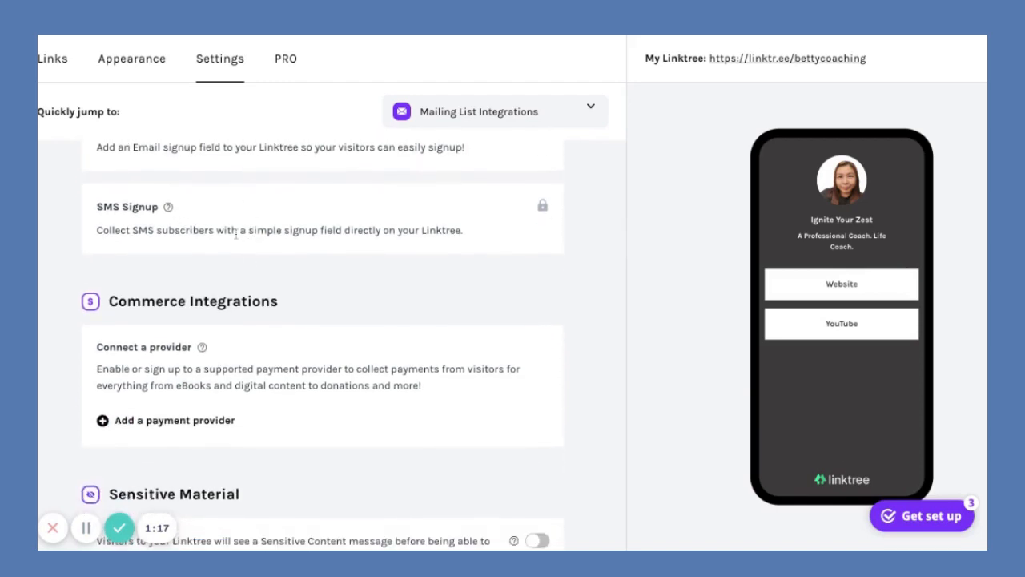
scroll(245, 248, "down", 1)
scroll(245, 247, "down", 3)
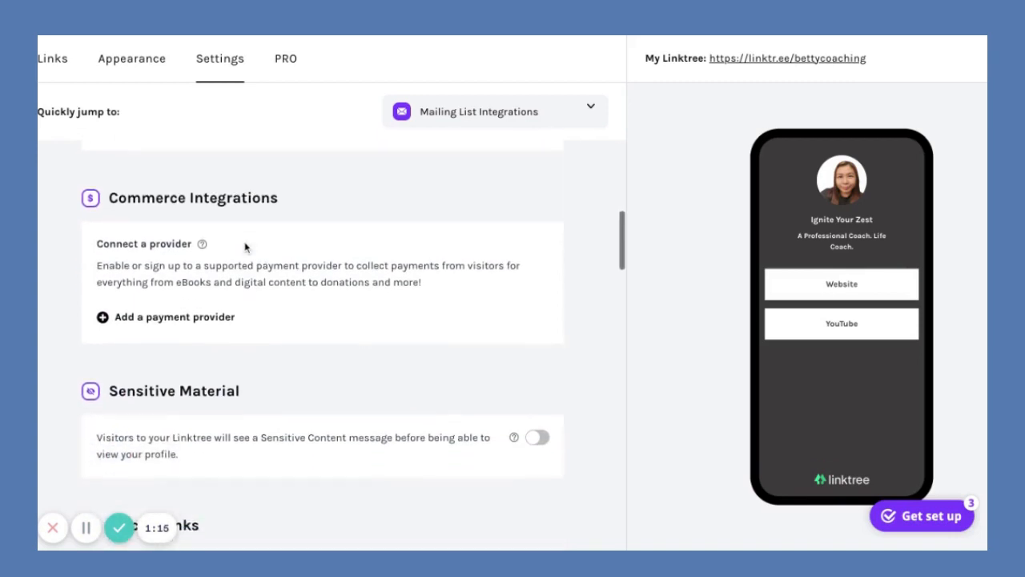
scroll(288, 262, "down", 2)
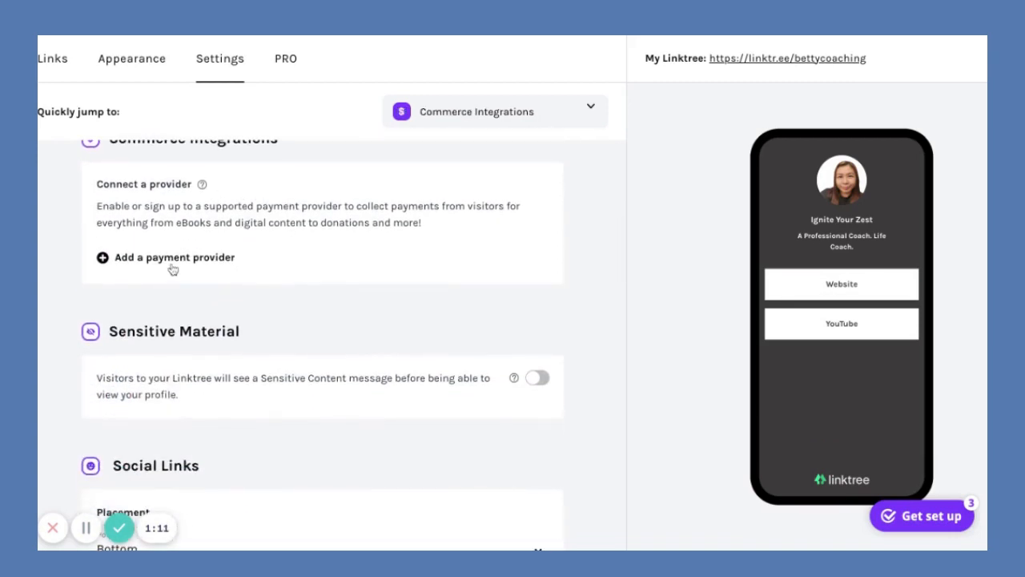
scroll(258, 299, "down", 2)
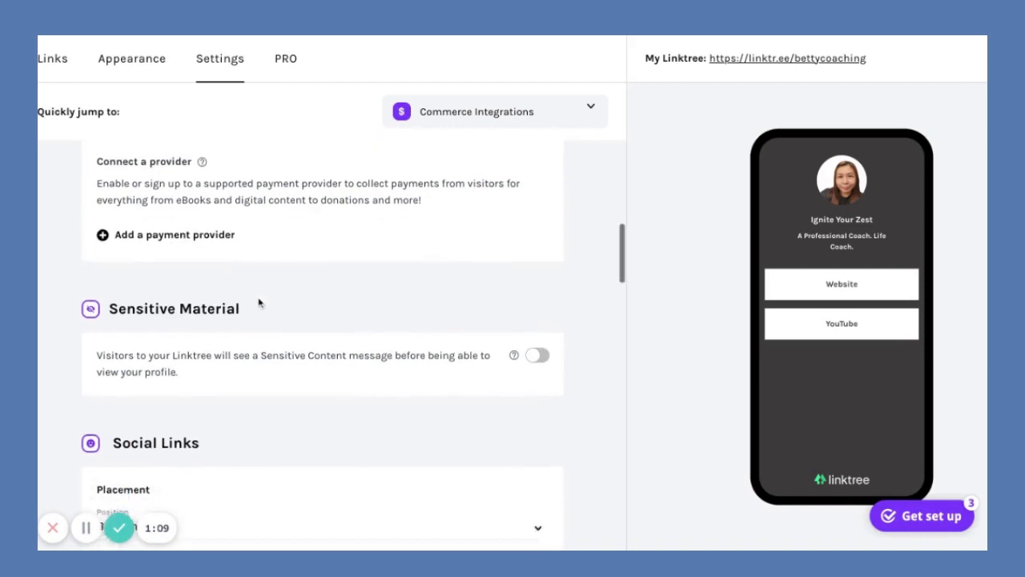
scroll(234, 325, "down", 2)
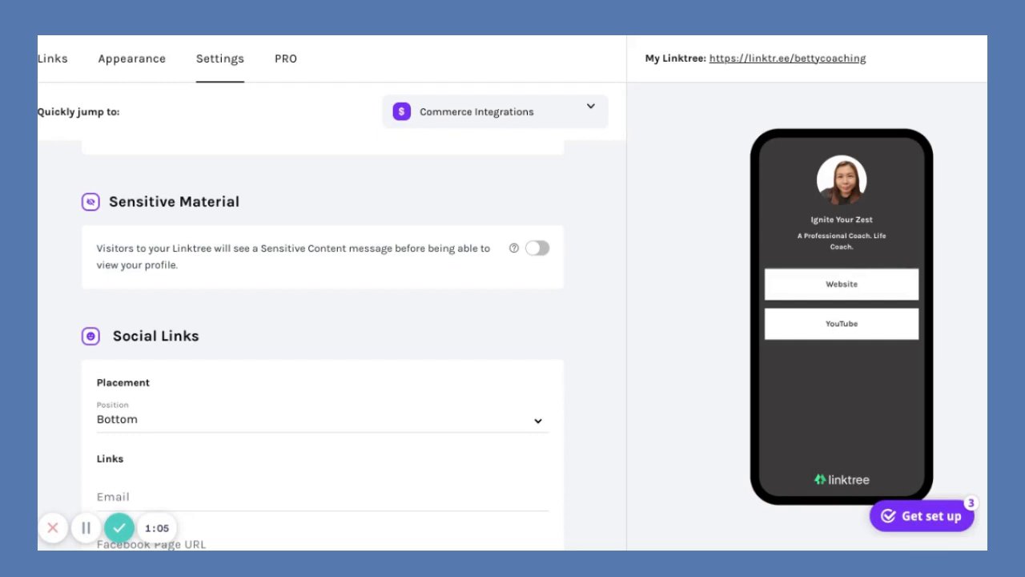
scroll(258, 216, "down", 1)
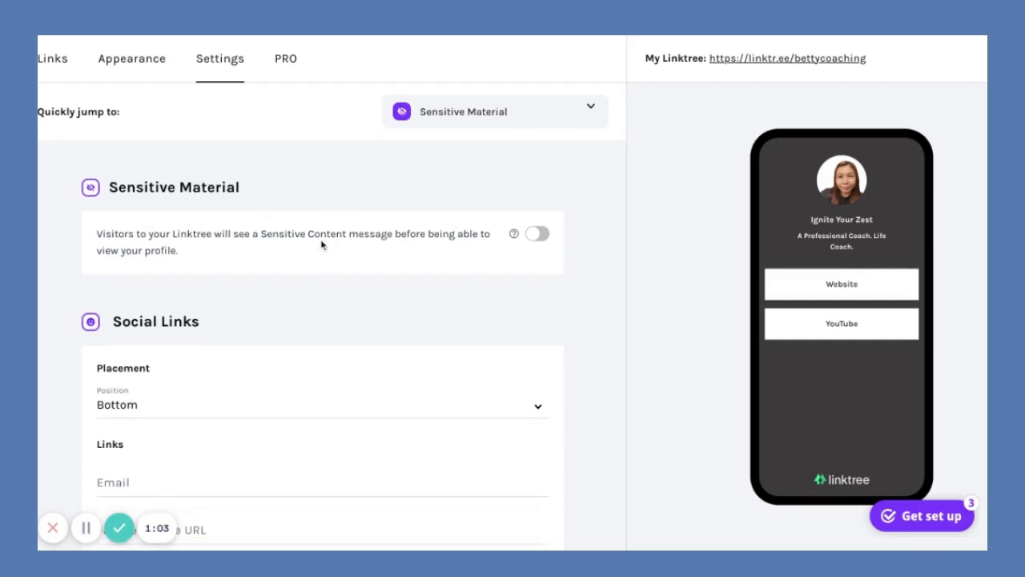
scroll(285, 297, "down", 3)
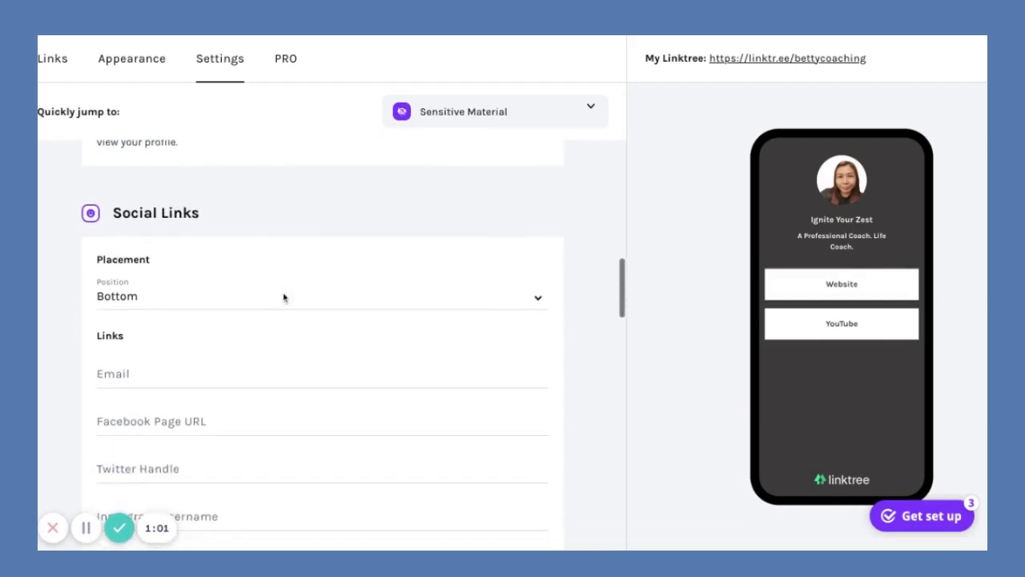
scroll(283, 297, "down", 1)
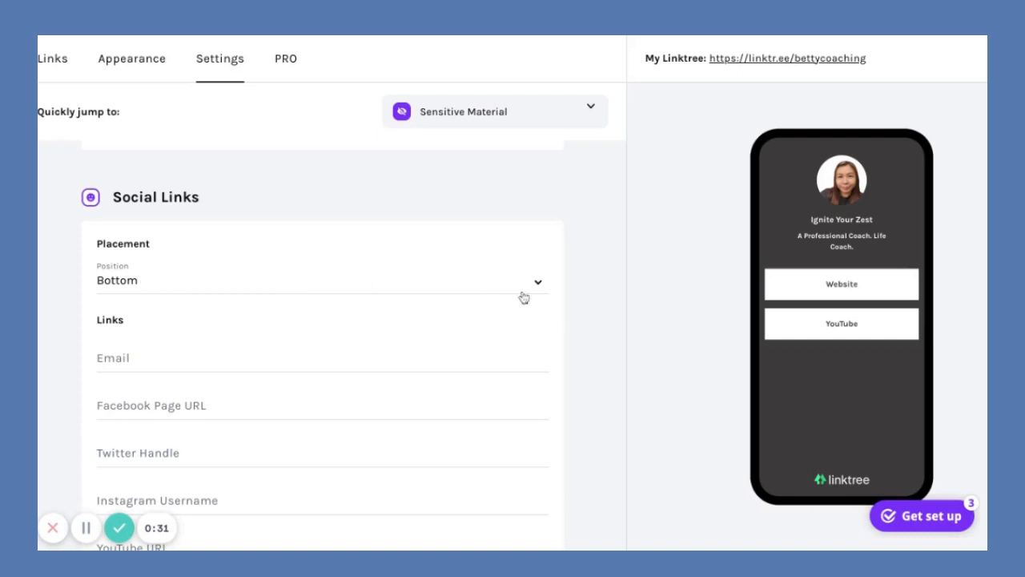
Set social icon Position to Top and fill in the contact e-mail address.
left_click(534, 287)
left_click(383, 268)
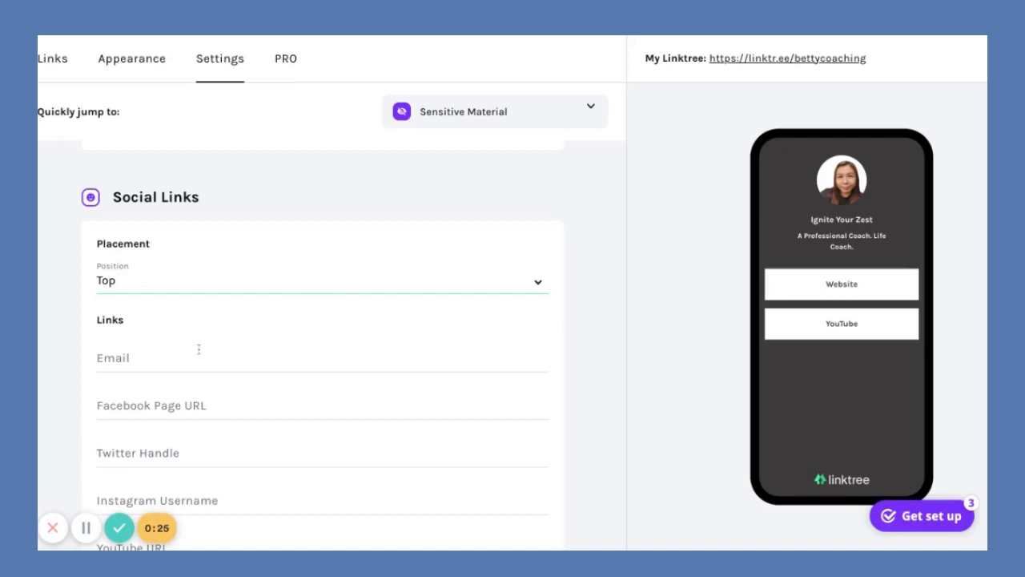
scroll(201, 354, "down", 1)
scroll(201, 354, "down", 1)
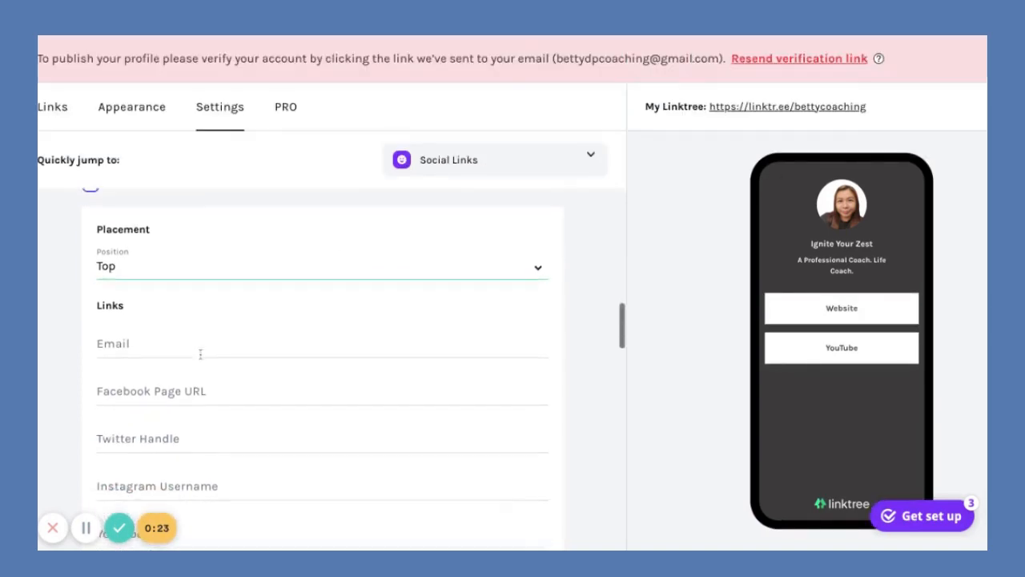
left_click(136, 336)
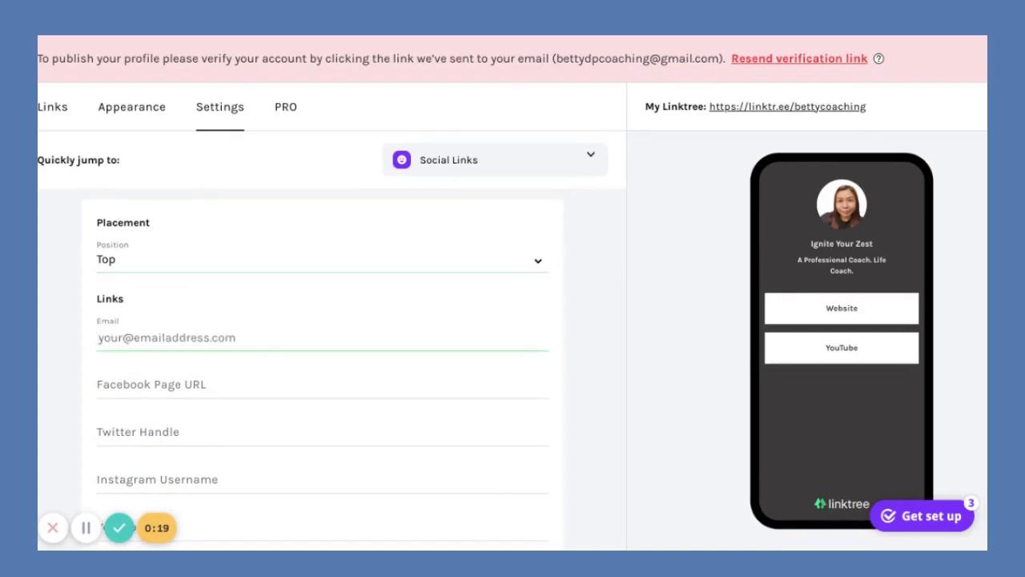
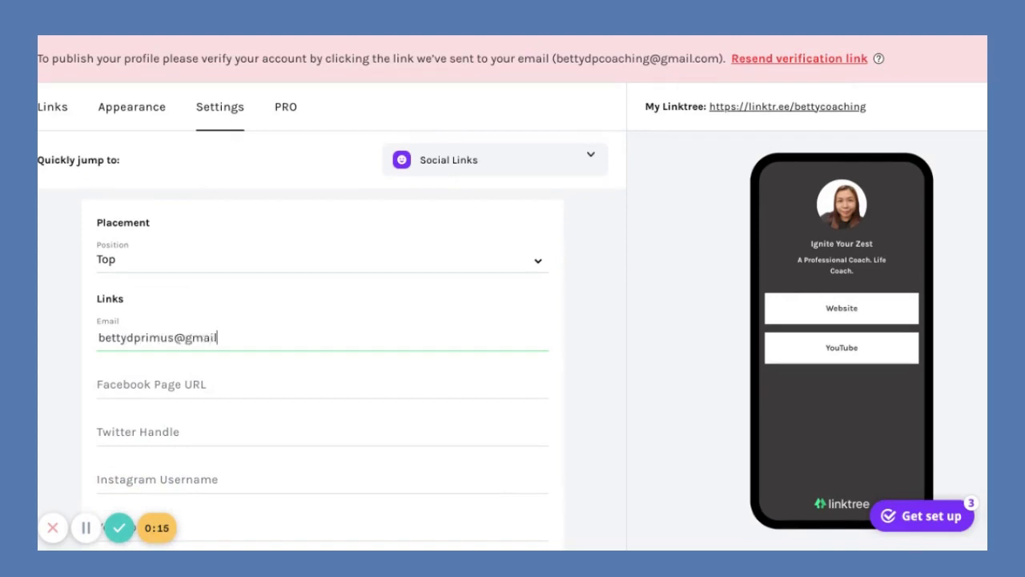
left_click(591, 326)
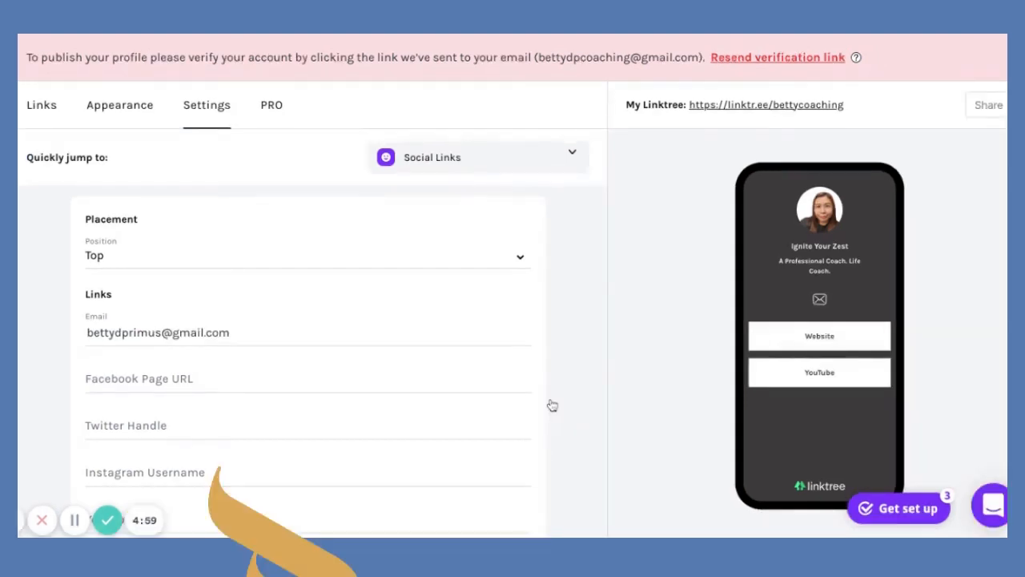
scroll(552, 405, "down", 2)
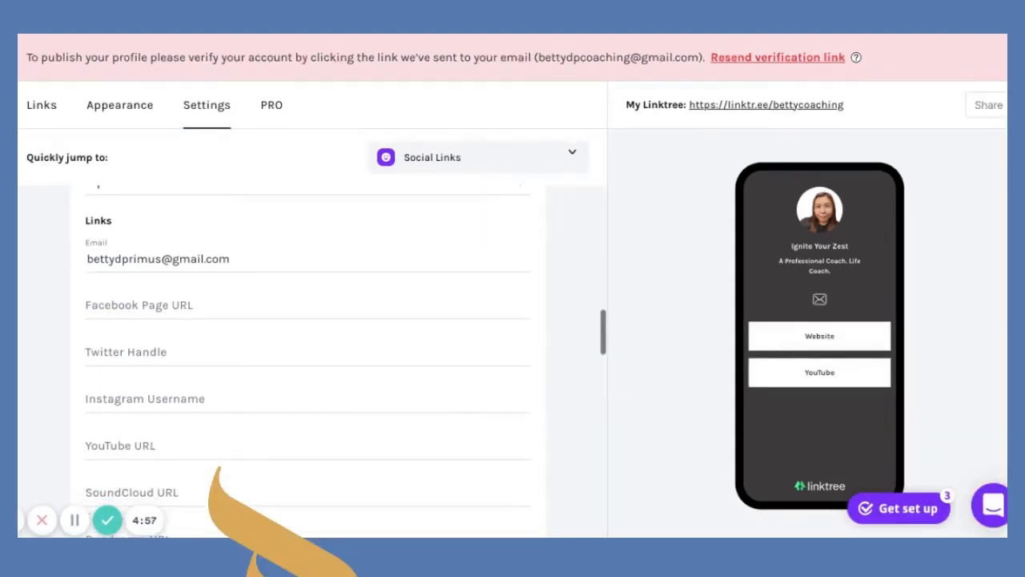
left_click(197, 306)
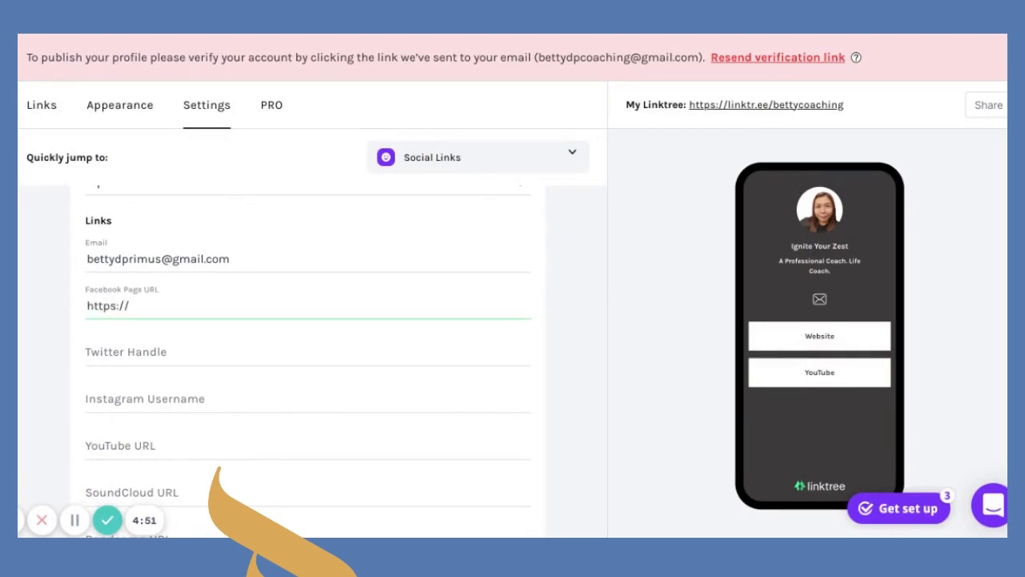
type("ebook.com")
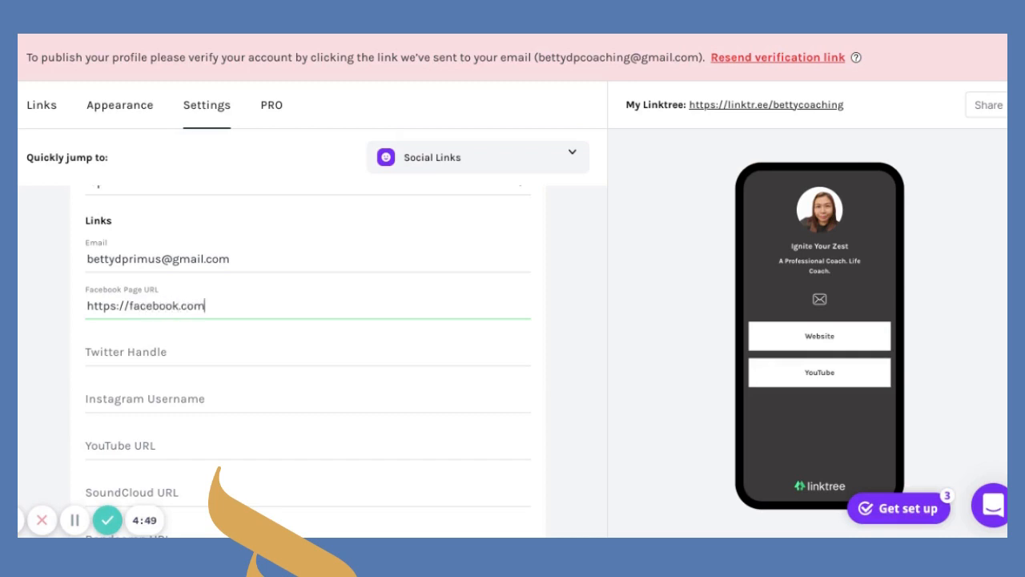
type("/igniteyourzest")
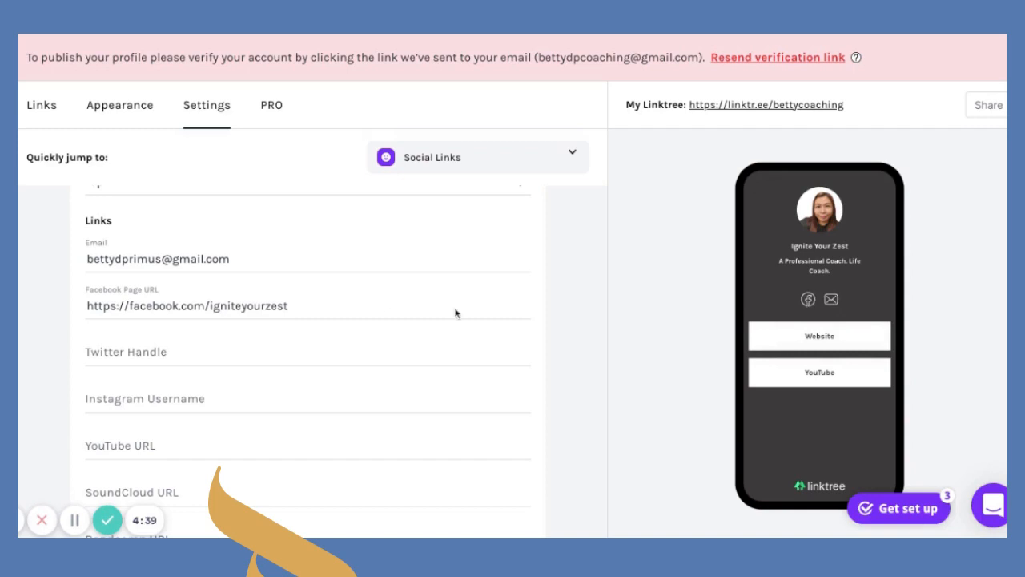
left_click(151, 353)
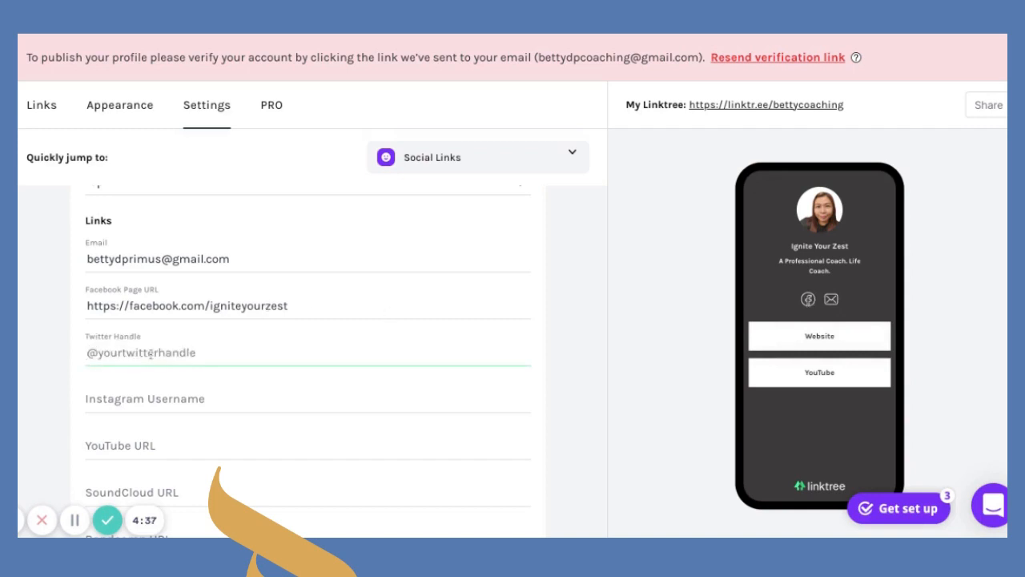
type("@prim")
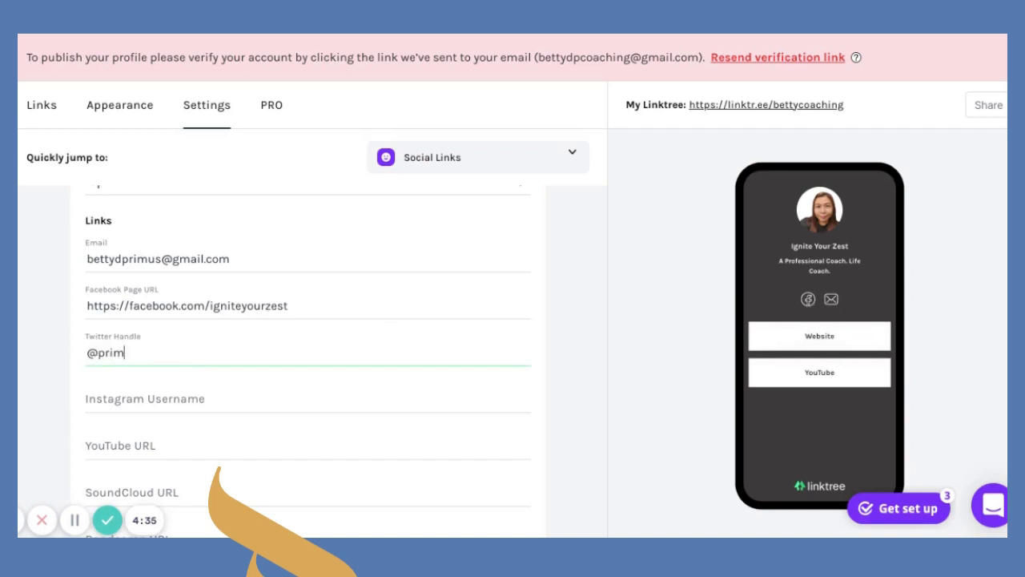
type("us_be")
key("BackSpace")
type("be")
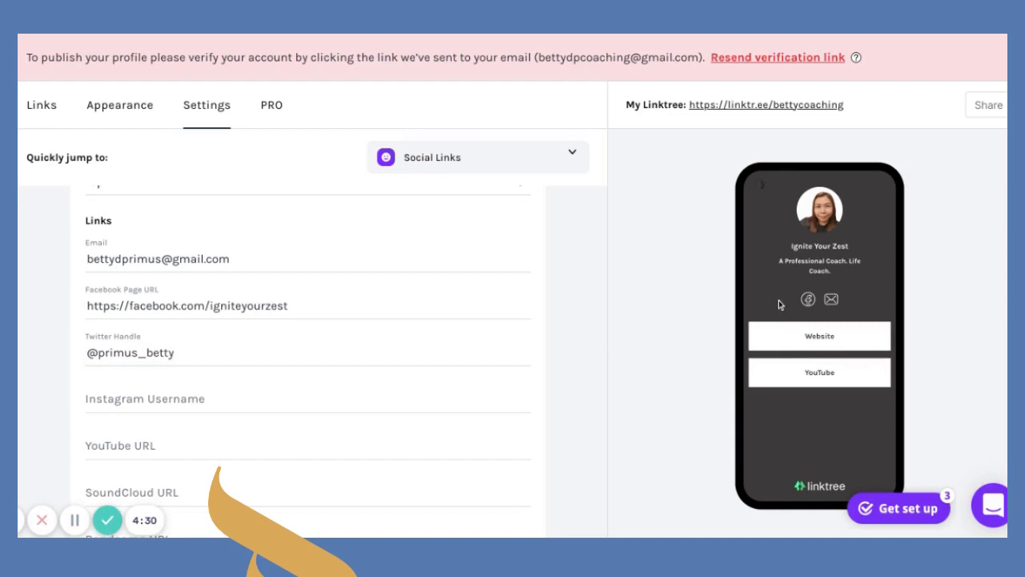
left_click(163, 407)
type("@ignite")
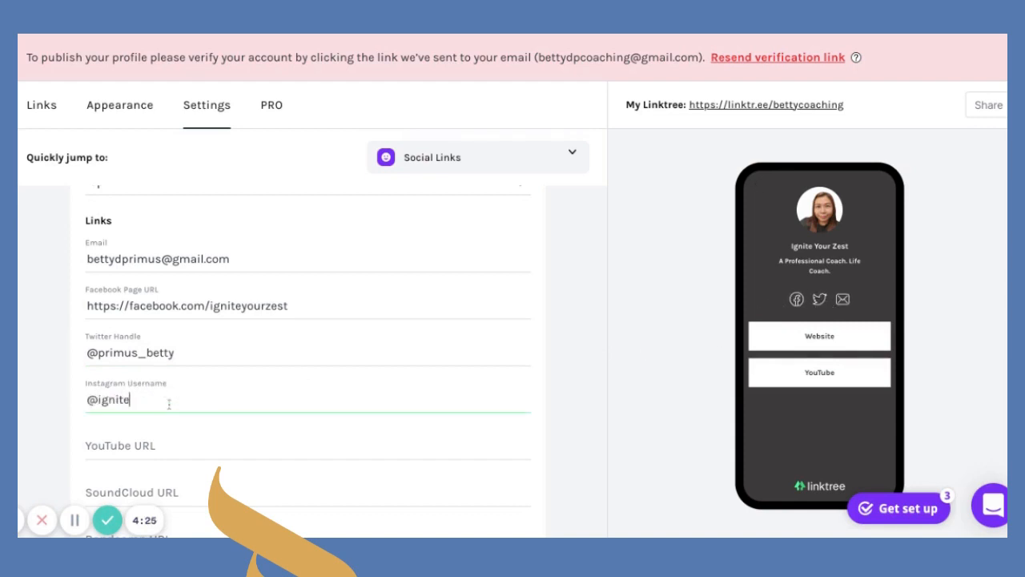
type("yourzest")
left_click(588, 361)
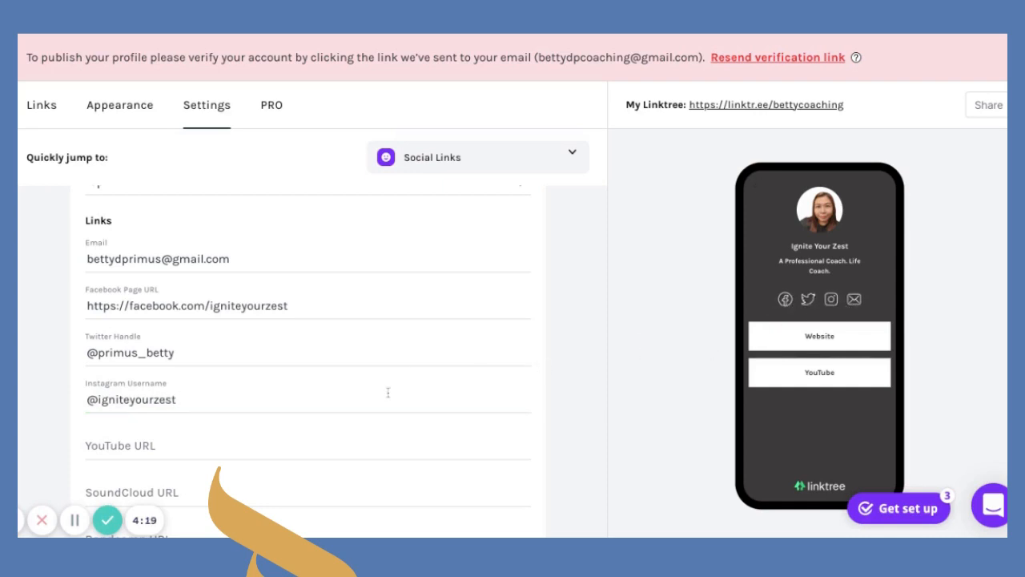
Add the YouTube channel URL and the LinkedIn profile URL.
scroll(388, 392, "down", 1)
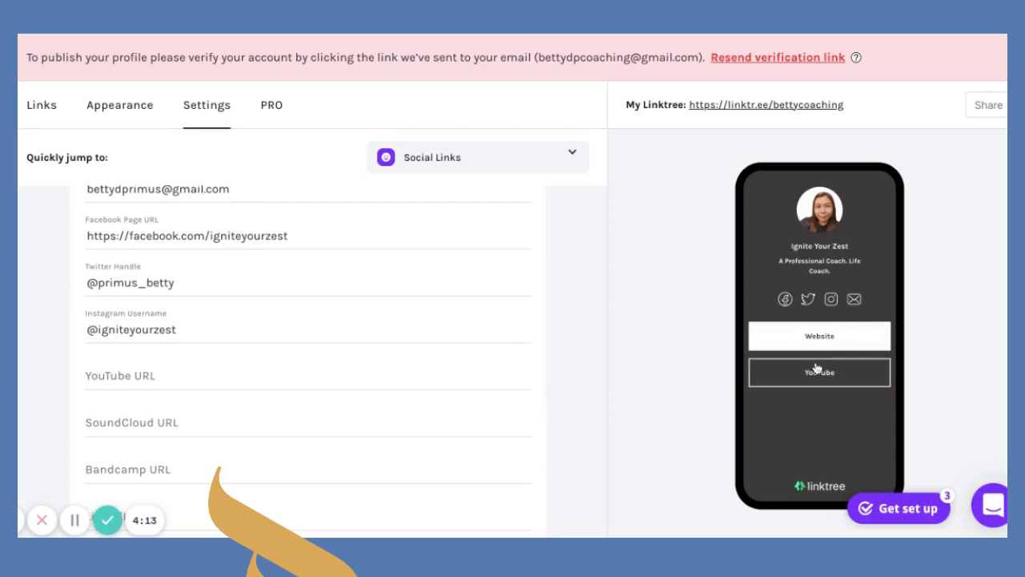
left_click(118, 373)
type("https:/")
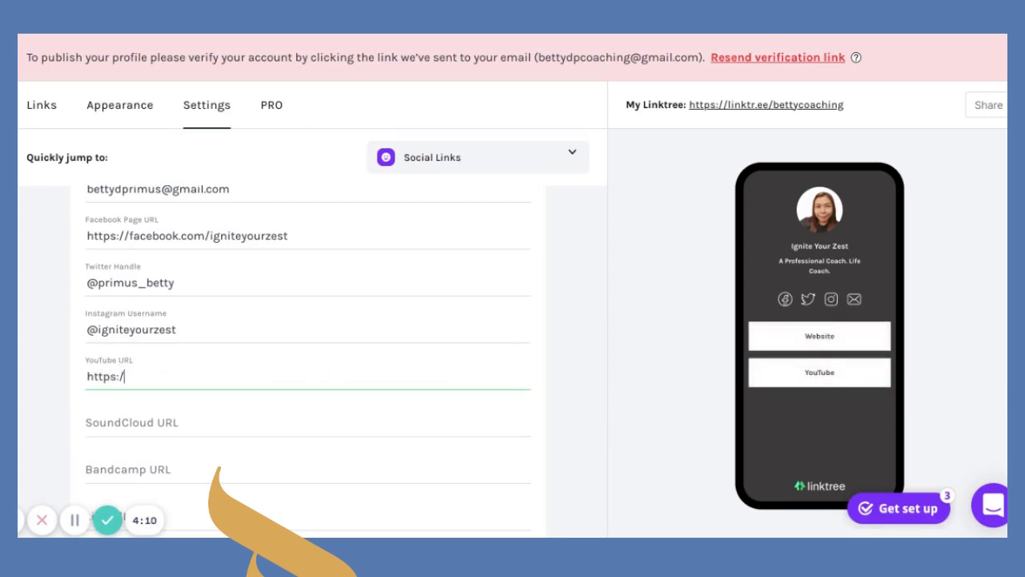
type("/youtube.com/c/B")
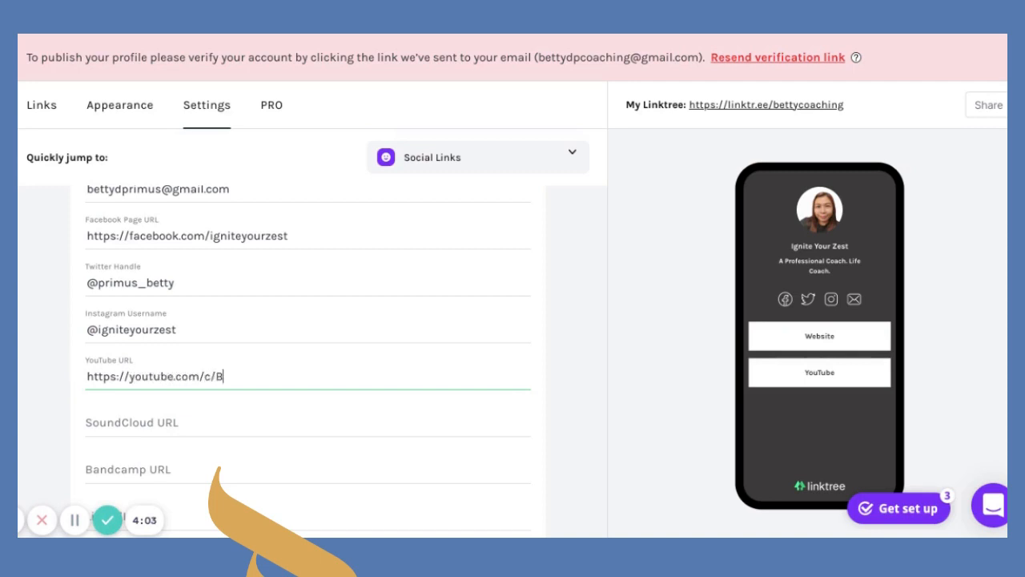
type("ettyDPrimus")
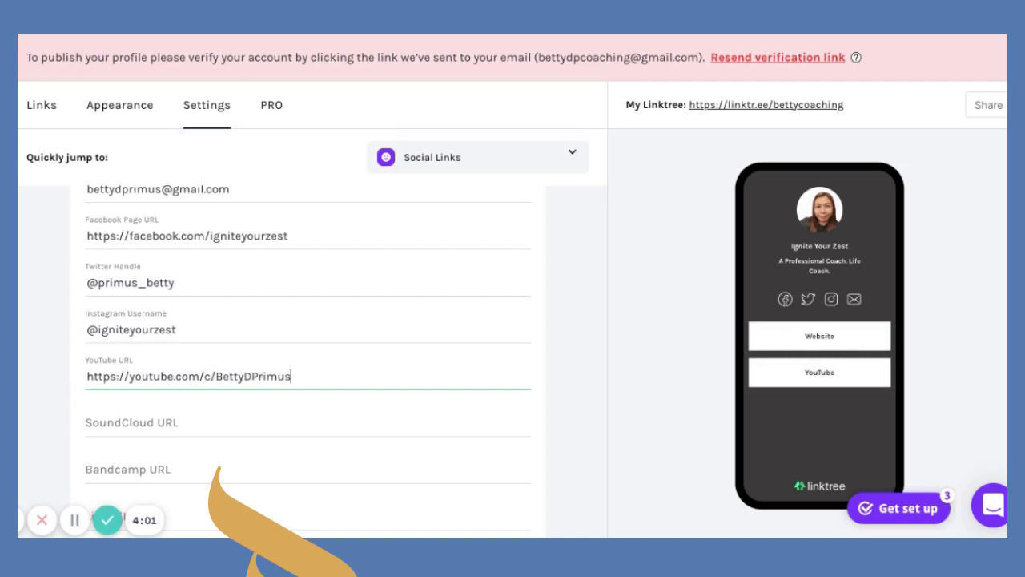
left_click(581, 371)
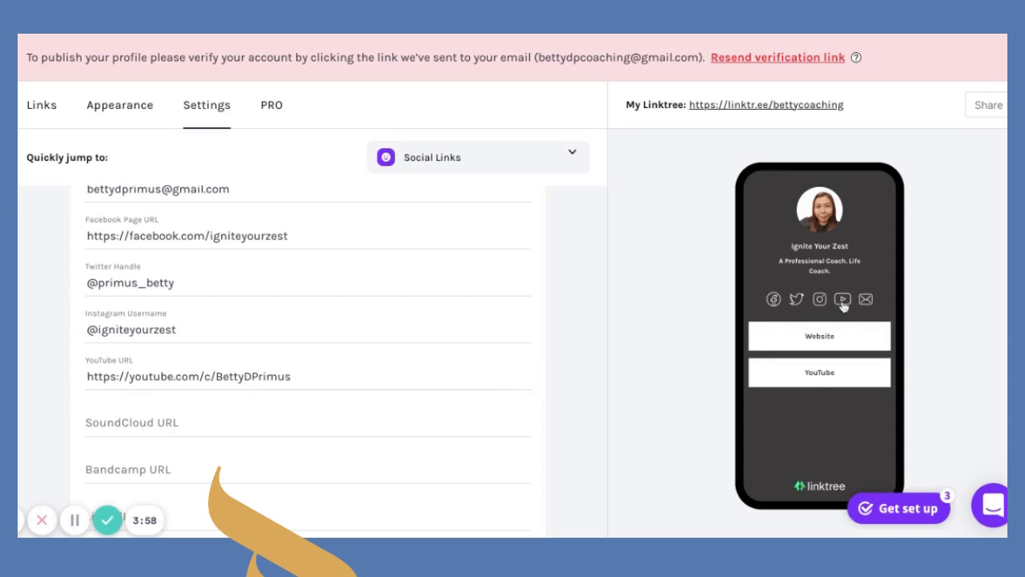
scroll(171, 433, "down", 4)
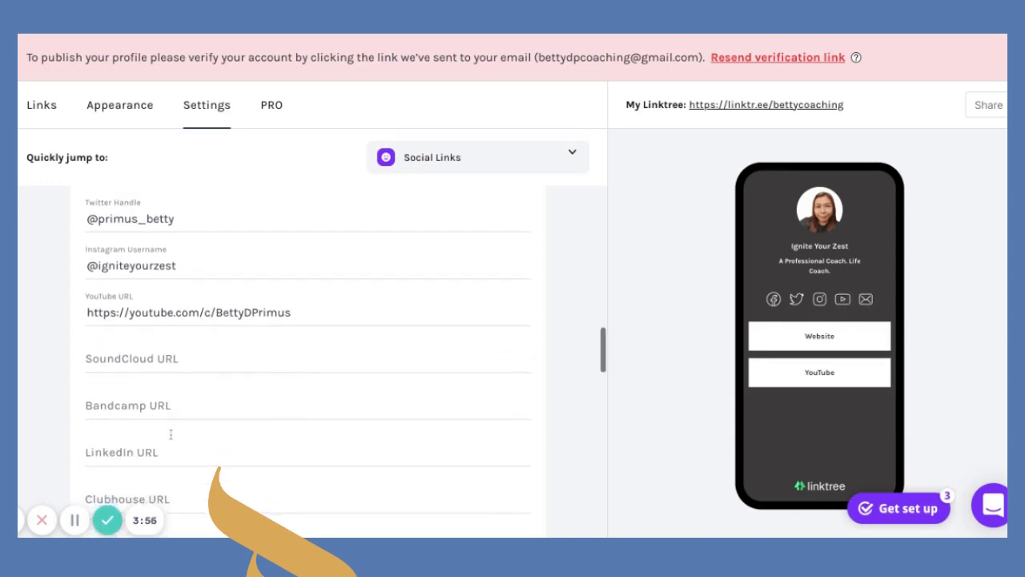
left_click(151, 368)
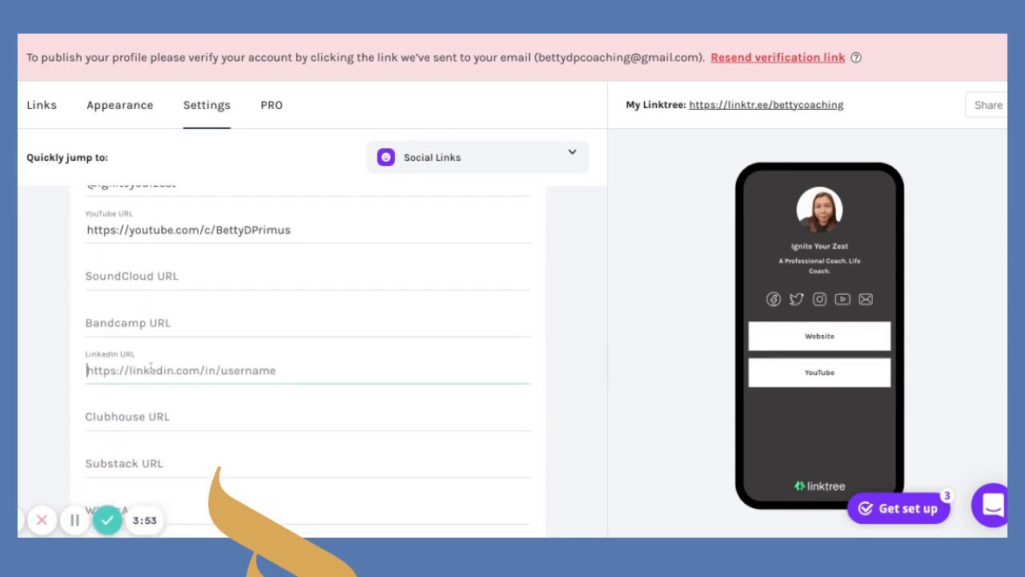
type("https:/")
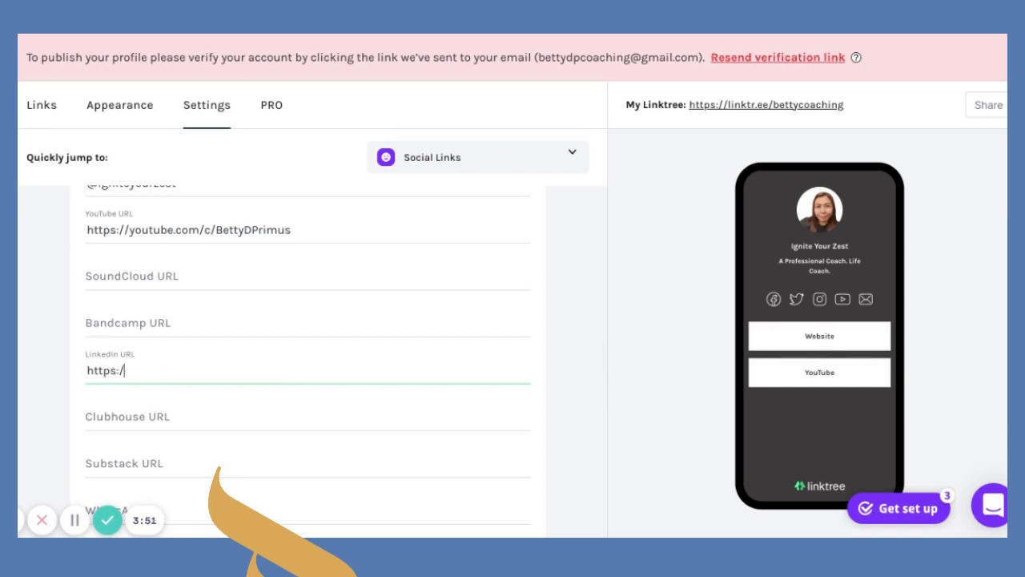
type("/linkedin.com/bettydprimus")
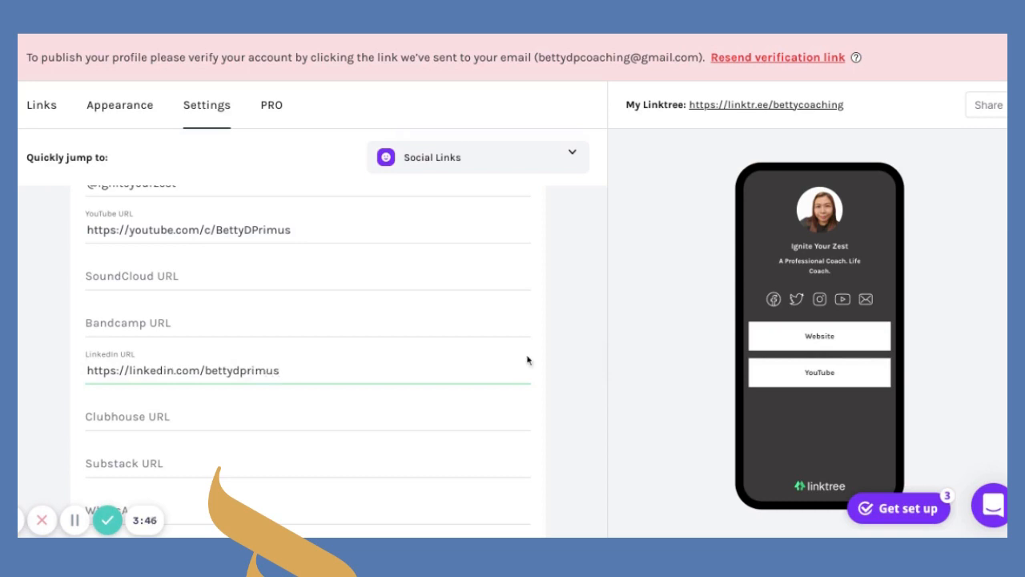
left_click(567, 367)
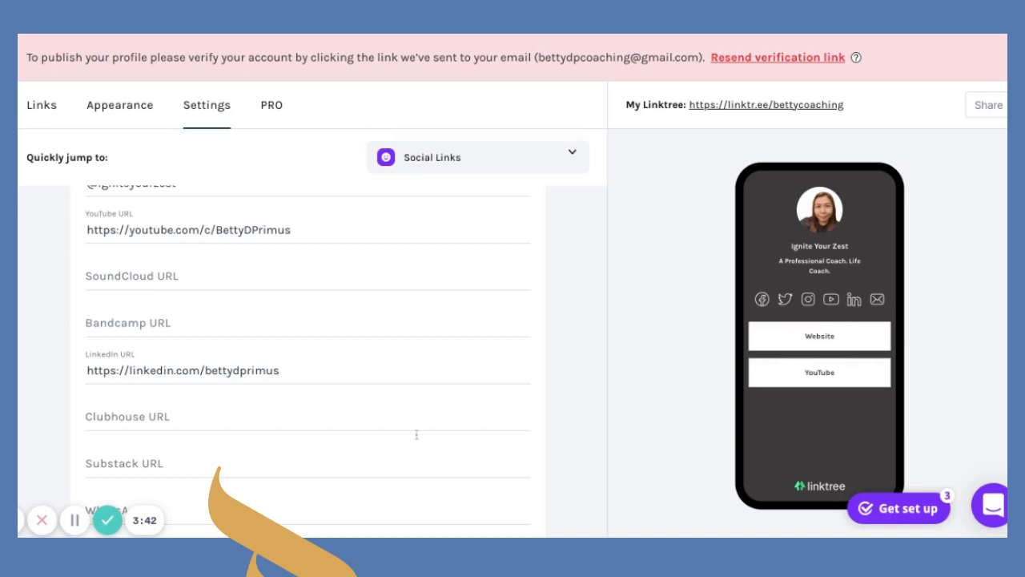
scroll(412, 446, "down", 3)
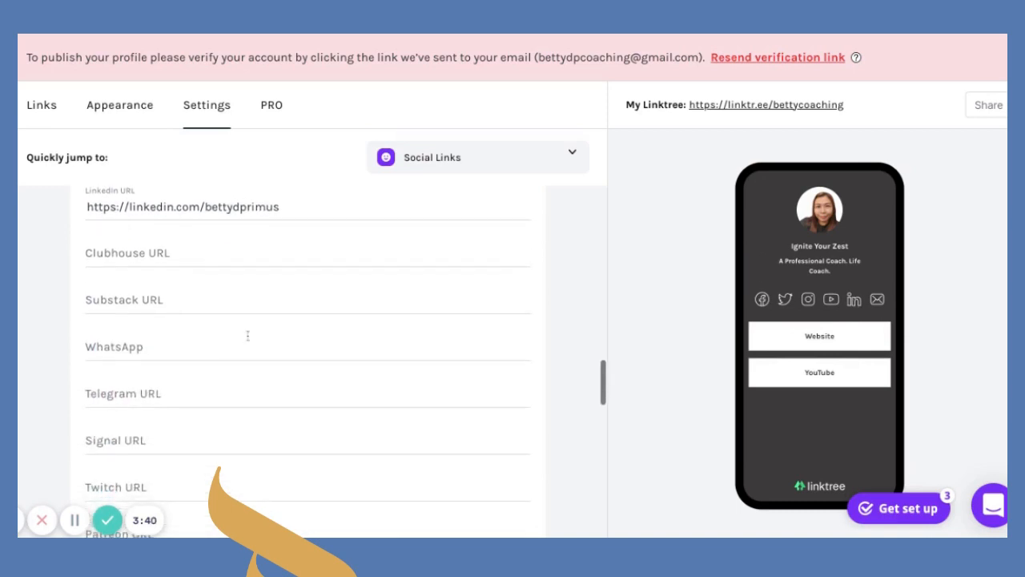
scroll(195, 394, "down", 3)
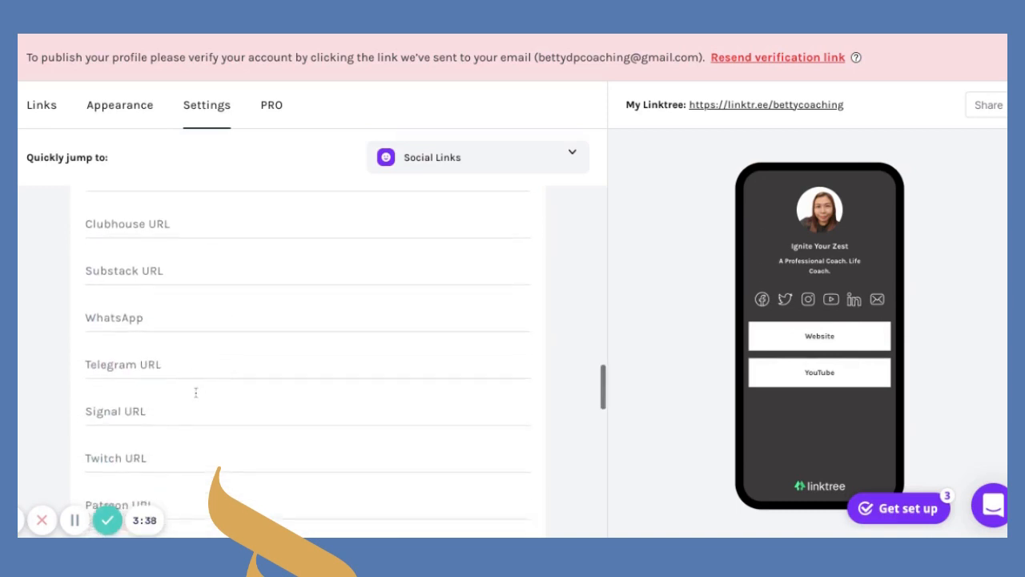
scroll(195, 393, "down", 2)
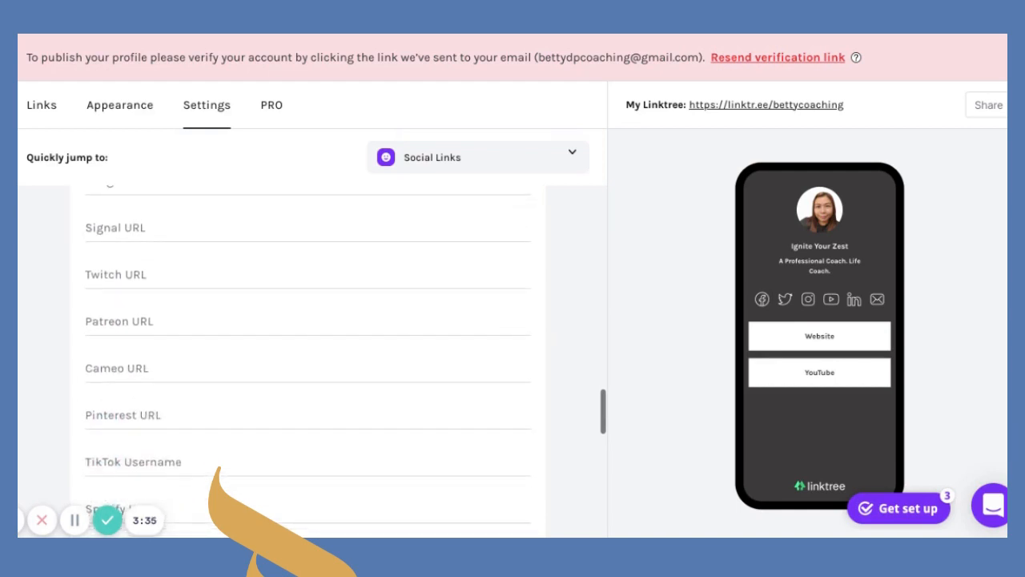
scroll(184, 428, "down", 2)
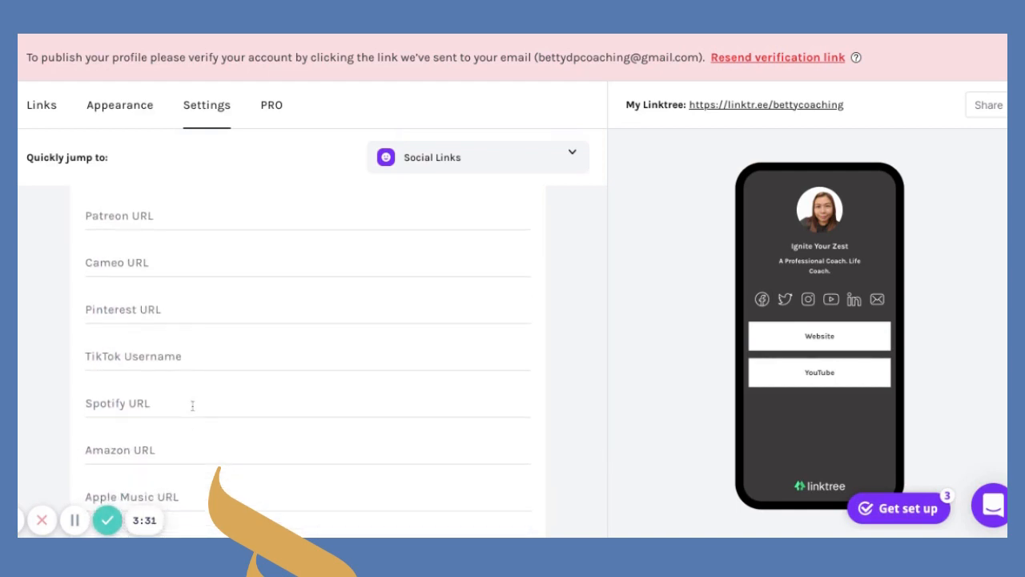
scroll(188, 400, "down", 1)
scroll(192, 406, "down", 5)
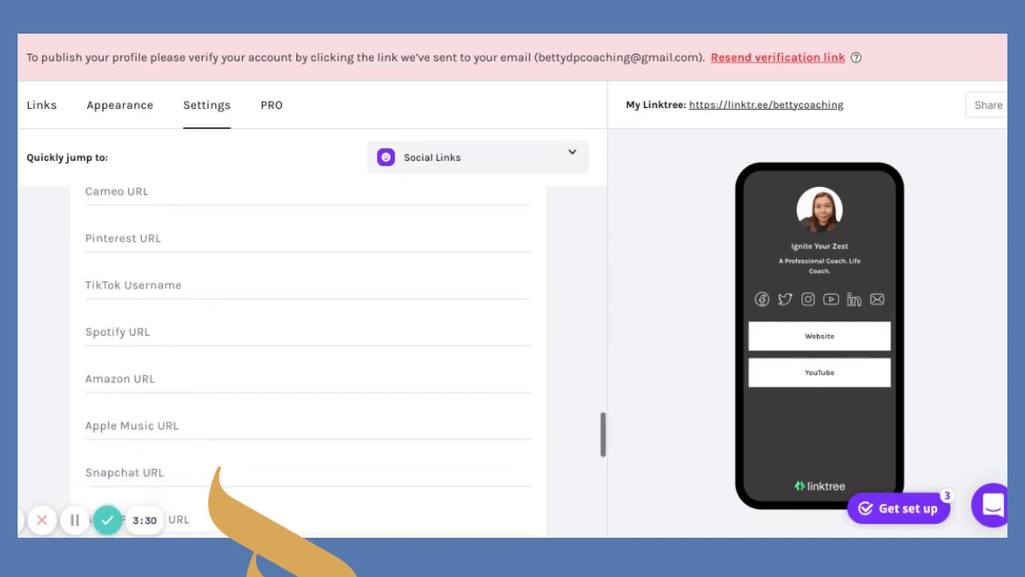
scroll(183, 442, "down", 3)
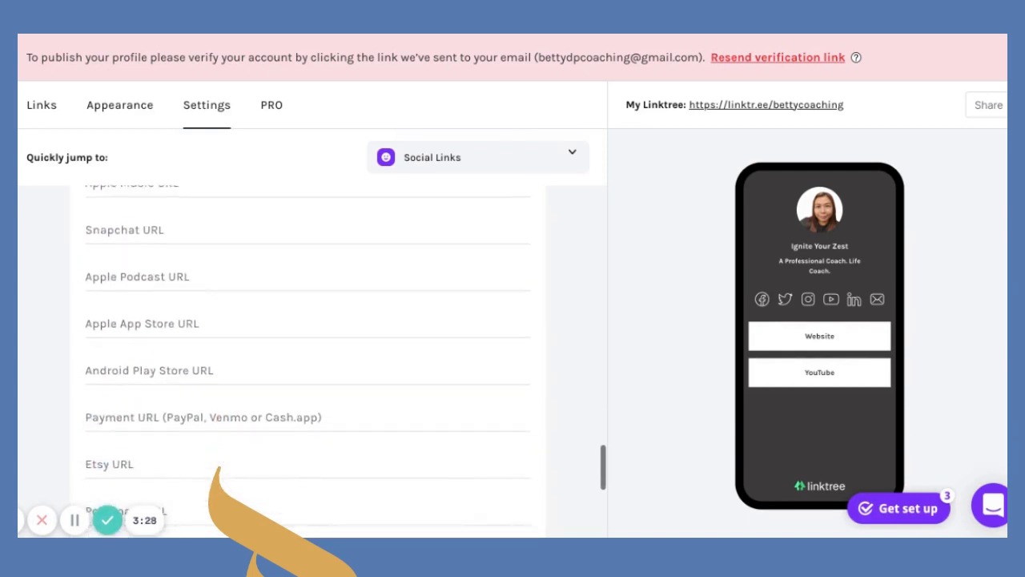
scroll(183, 443, "down", 1)
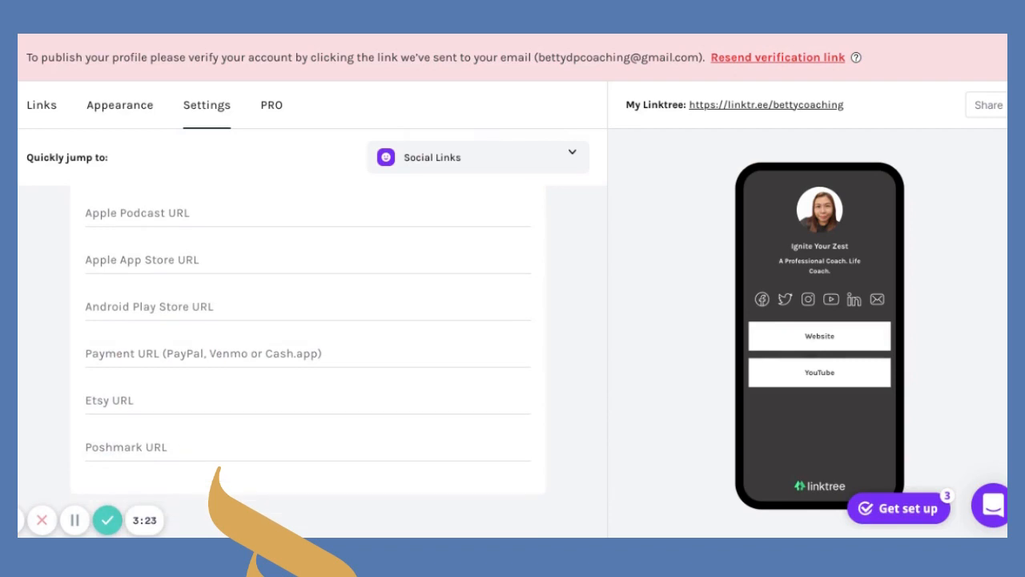
scroll(181, 448, "down", 1)
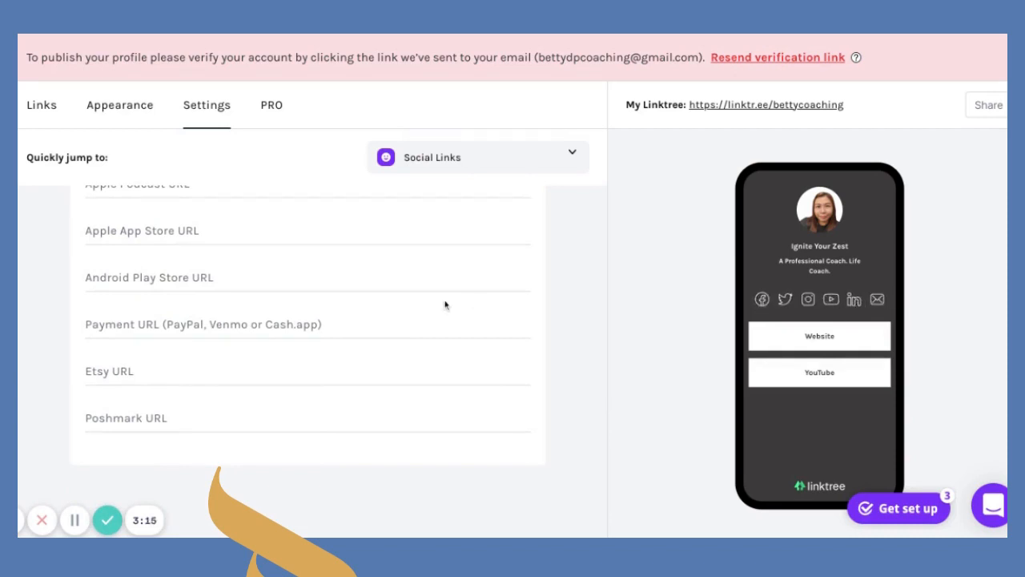
scroll(445, 304, "up", 15)
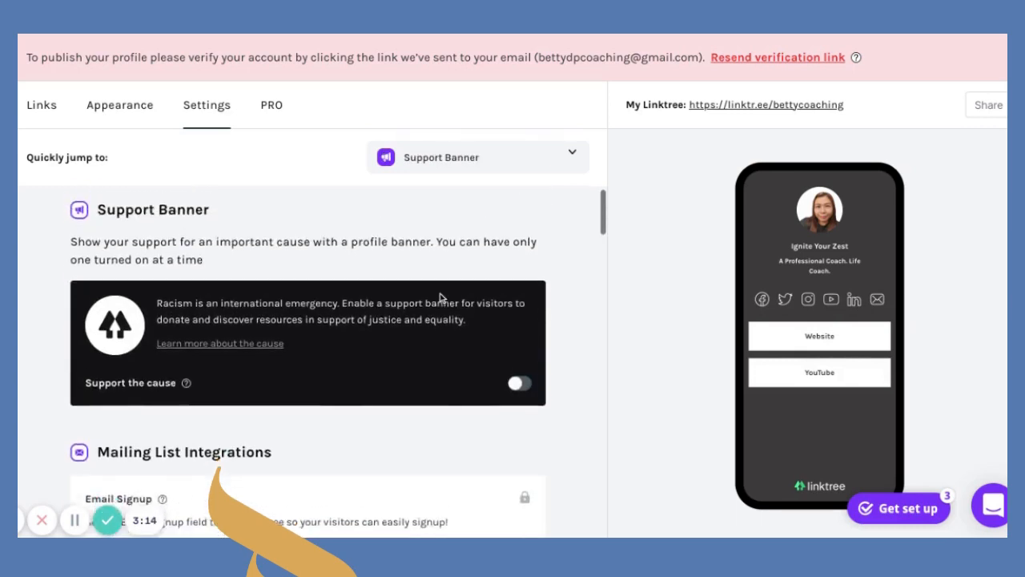
scroll(439, 298, "down", 10)
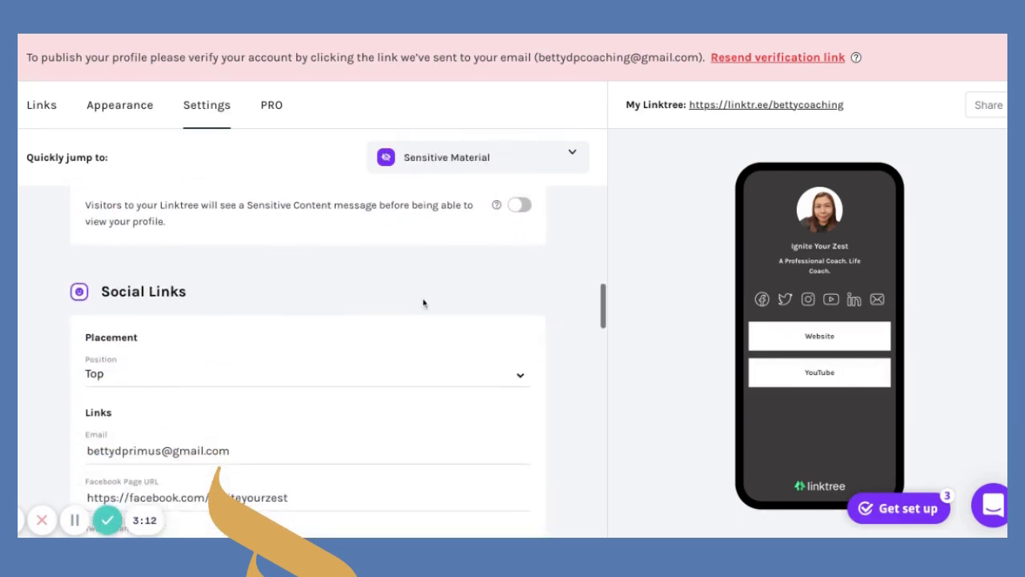
left_click(522, 379)
left_click(385, 397)
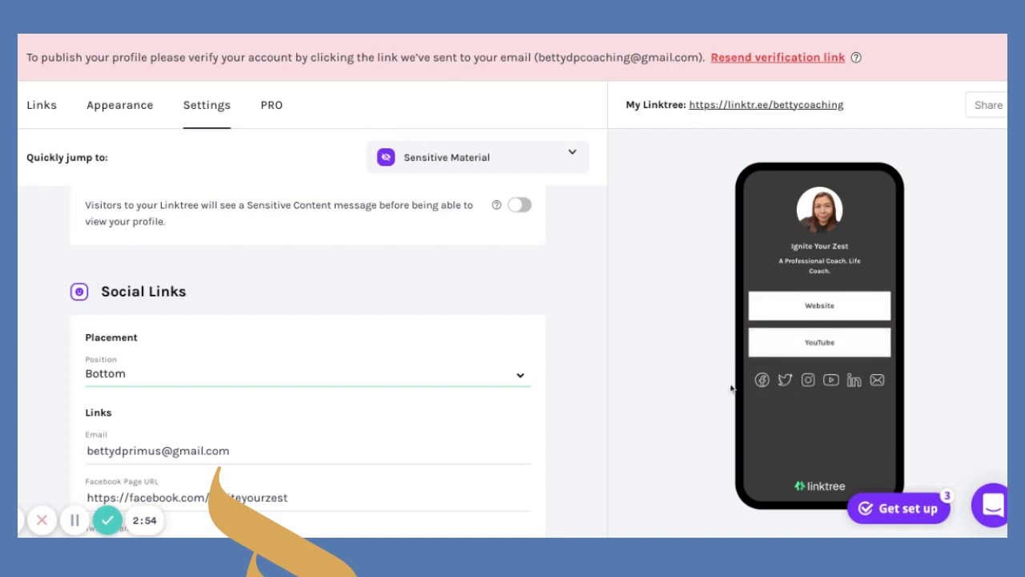
left_click(519, 377)
left_click(464, 361)
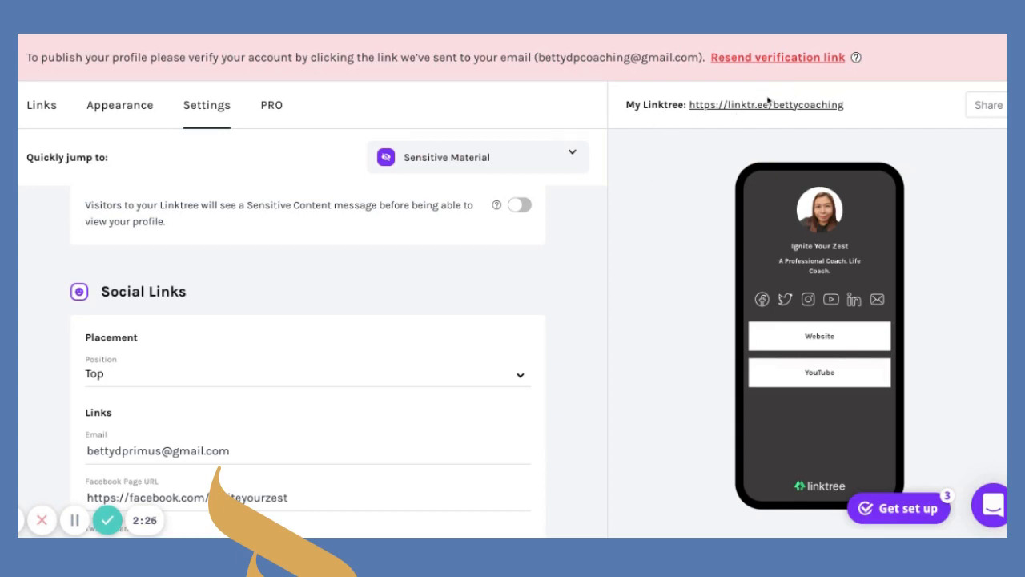
Open Share and browse the 'Add Linktree to your socials' platform list.
left_click(988, 109)
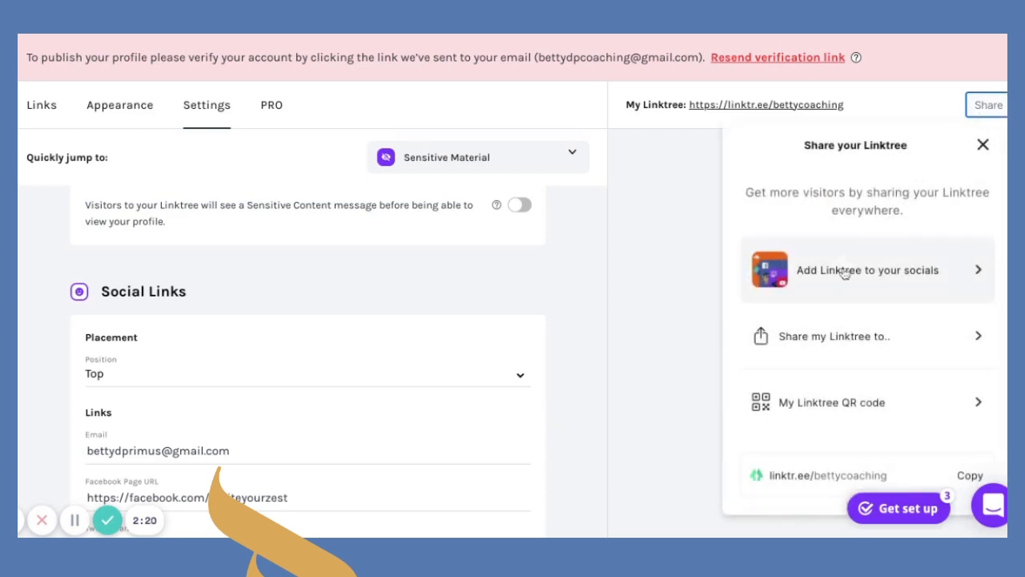
left_click(843, 270)
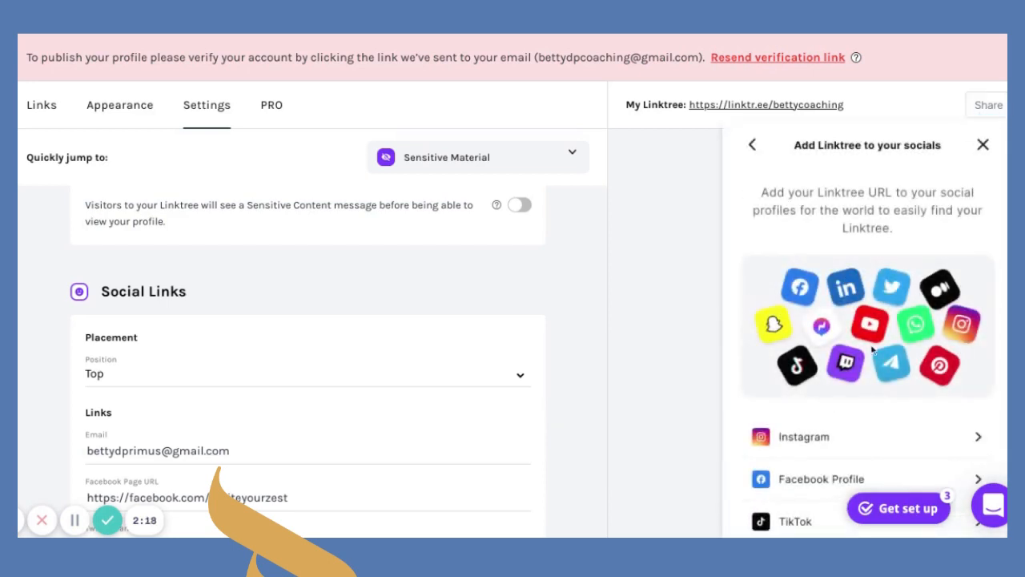
scroll(875, 398, "down", 3)
scroll(875, 398, "down", 2)
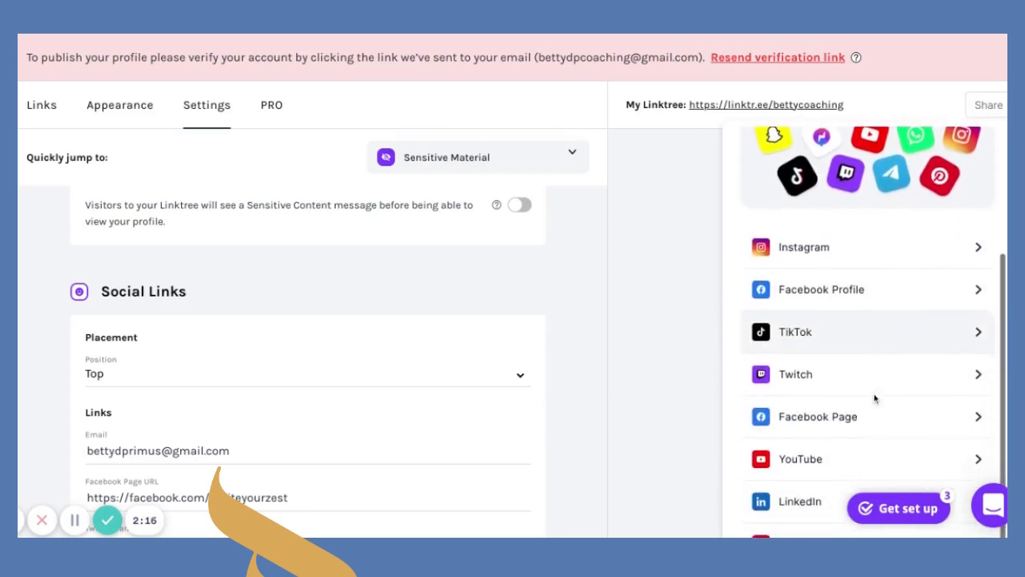
scroll(874, 381, "up", 1)
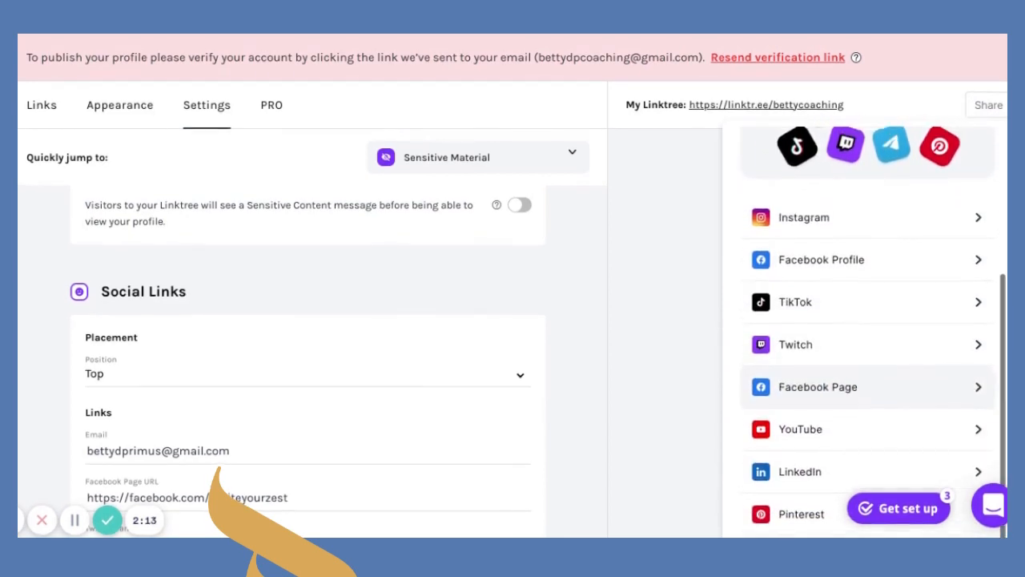
scroll(874, 382, "down", 1)
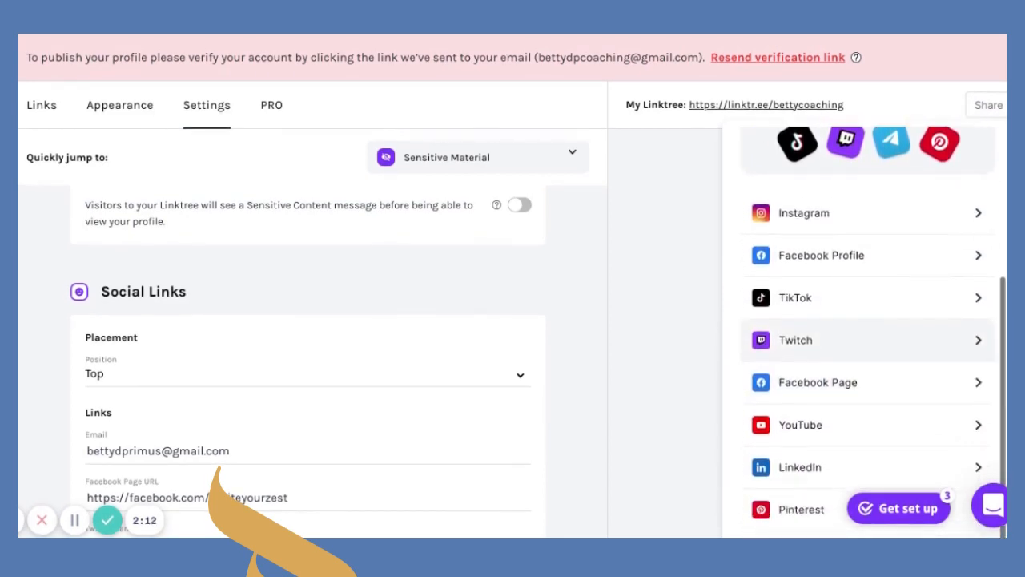
View the LinkedIn instructions, then return to Share your Linktree.
left_click(822, 468)
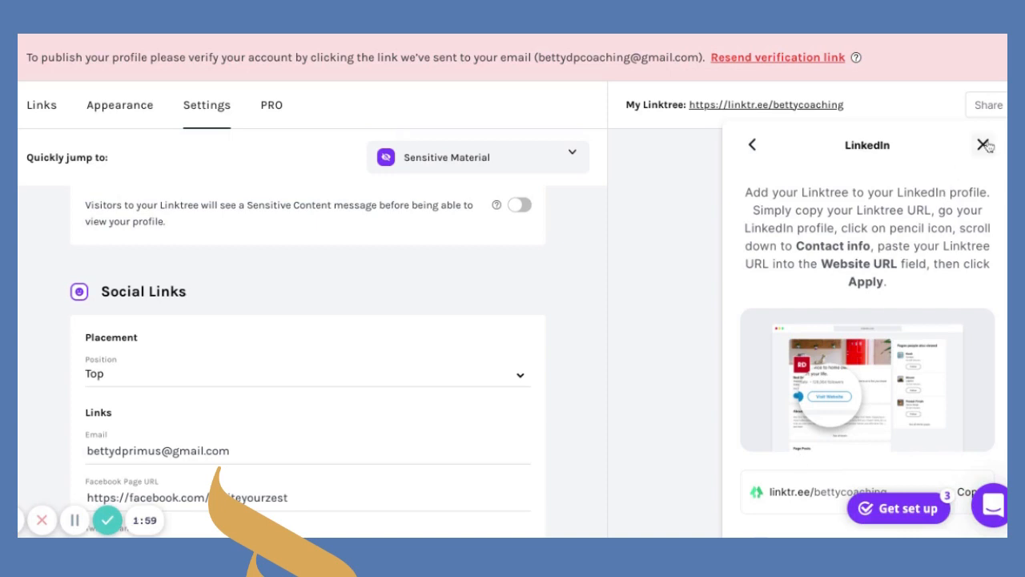
left_click(752, 144)
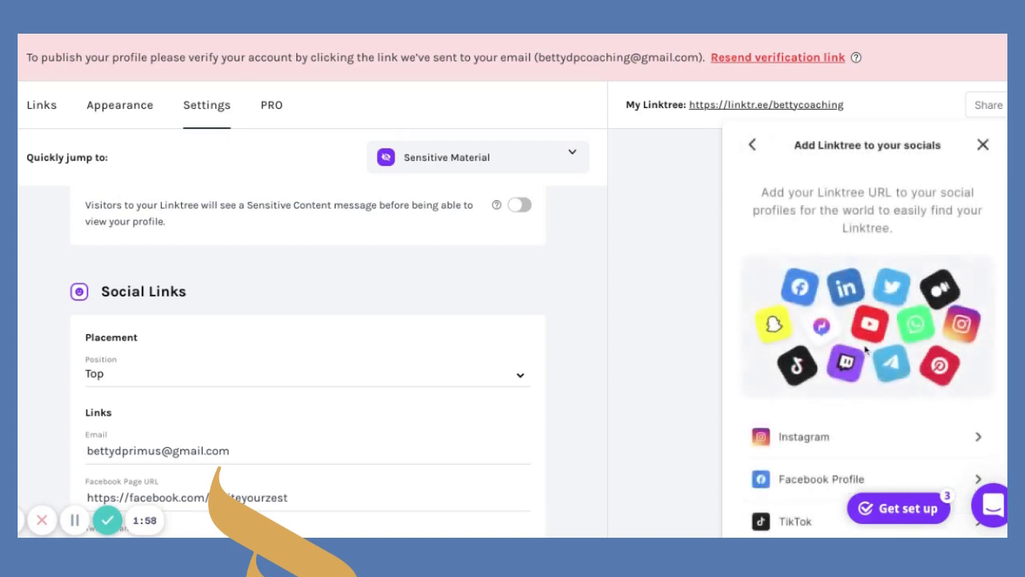
scroll(865, 347, "down", 3)
scroll(865, 348, "up", 3)
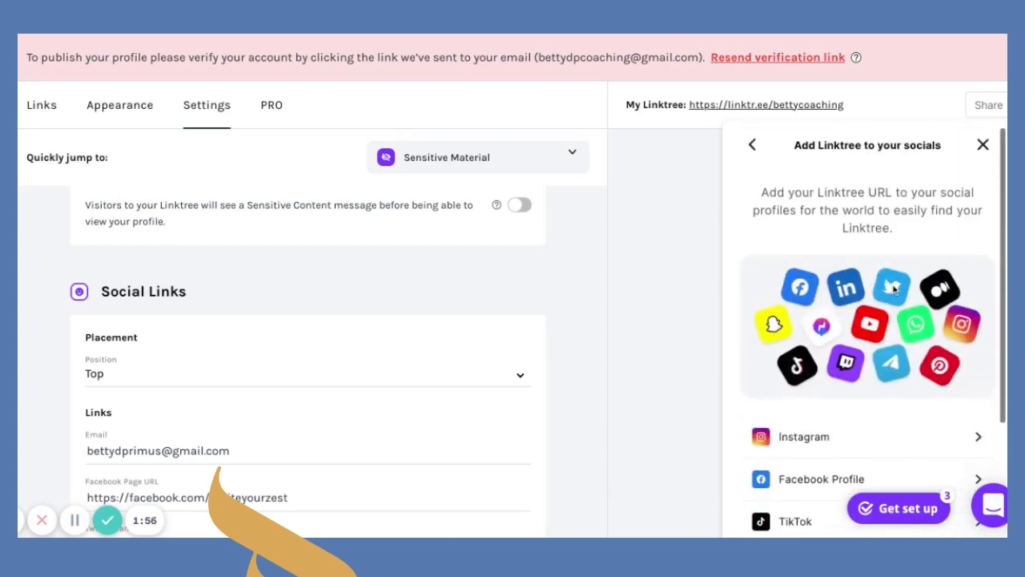
left_click(752, 144)
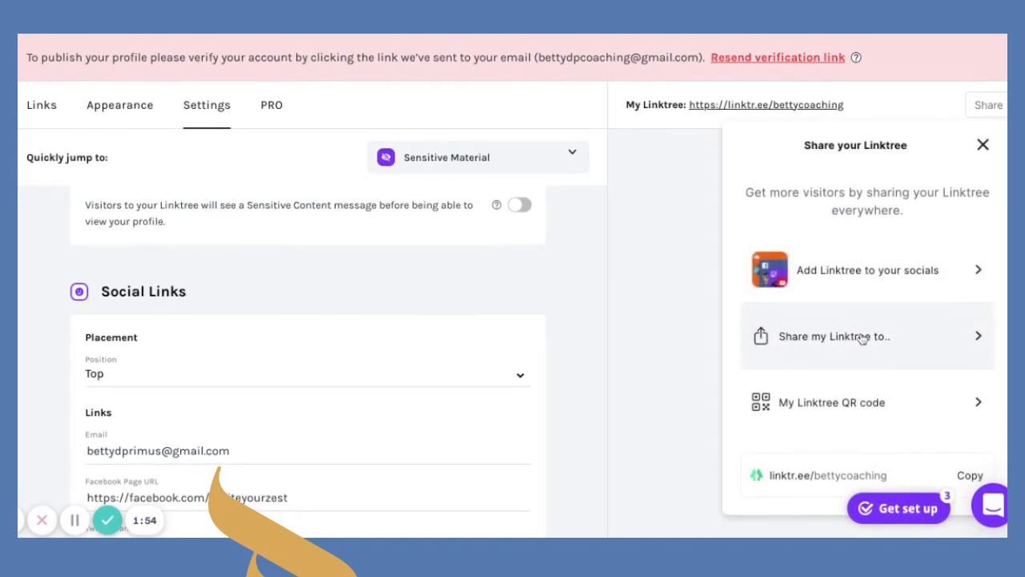
Look at the share destinations and QR code, then copy the page link and close Share.
left_click(860, 335)
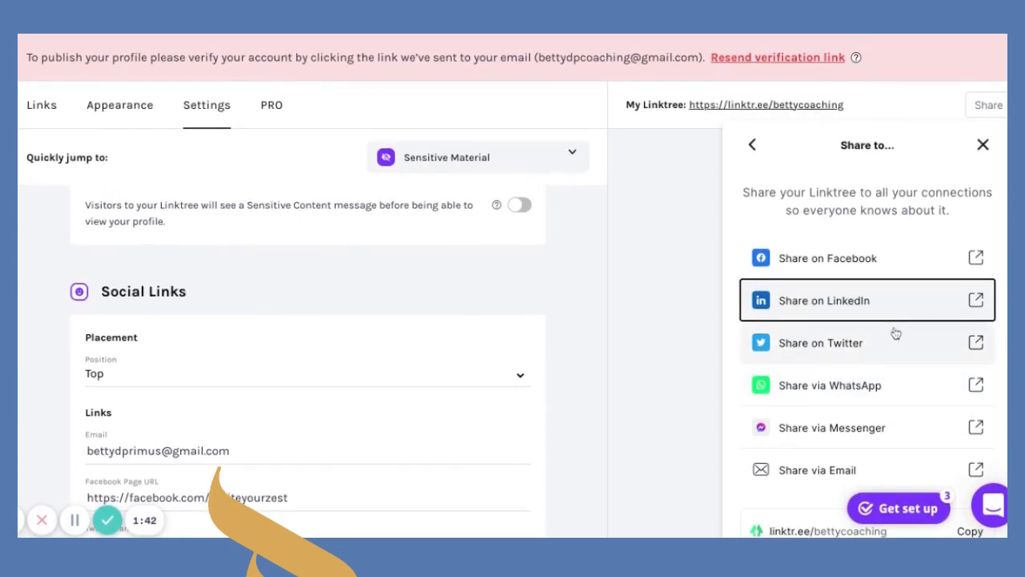
left_click(763, 153)
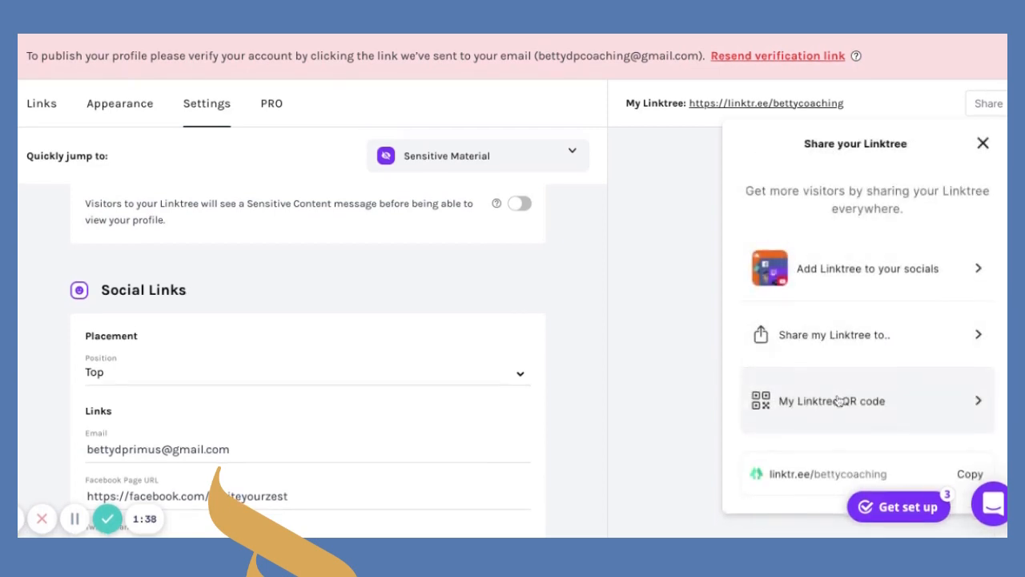
left_click(814, 410)
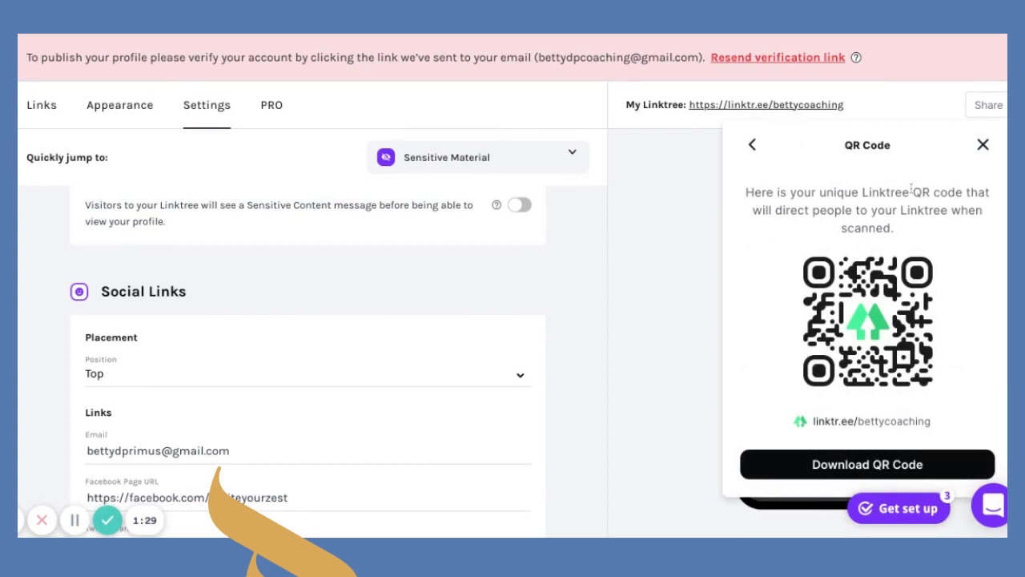
left_click(753, 146)
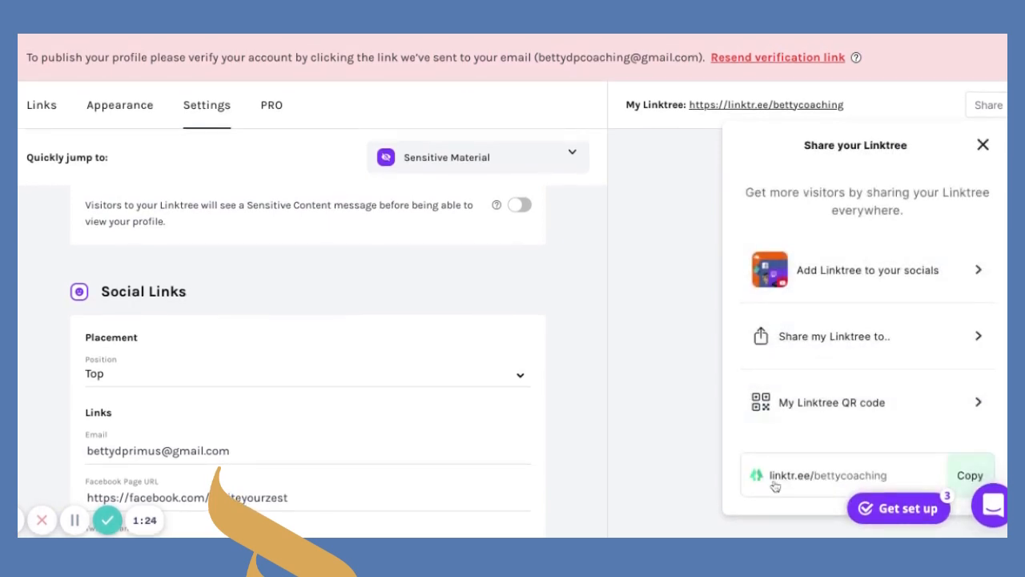
left_click(958, 477)
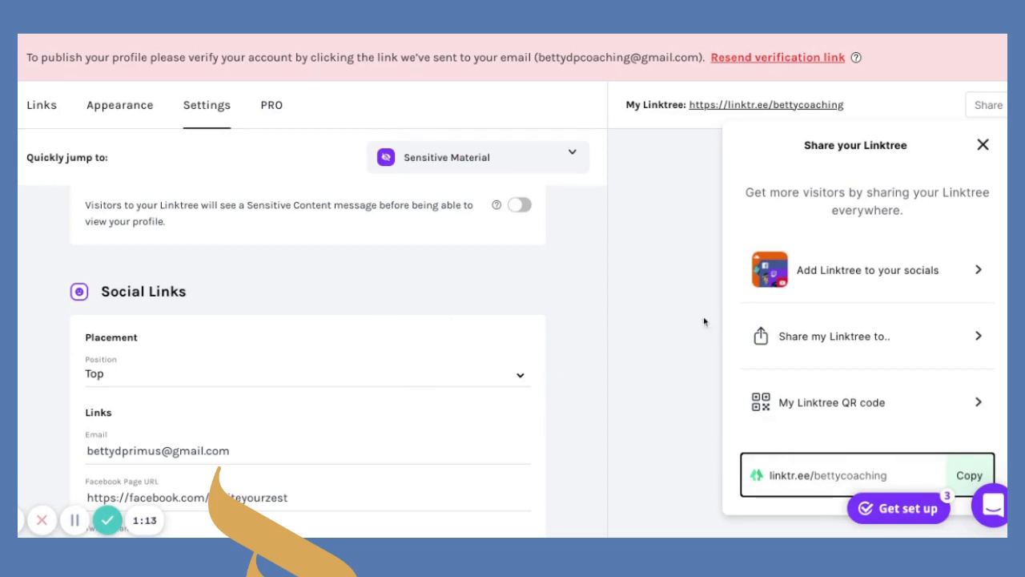
left_click(984, 145)
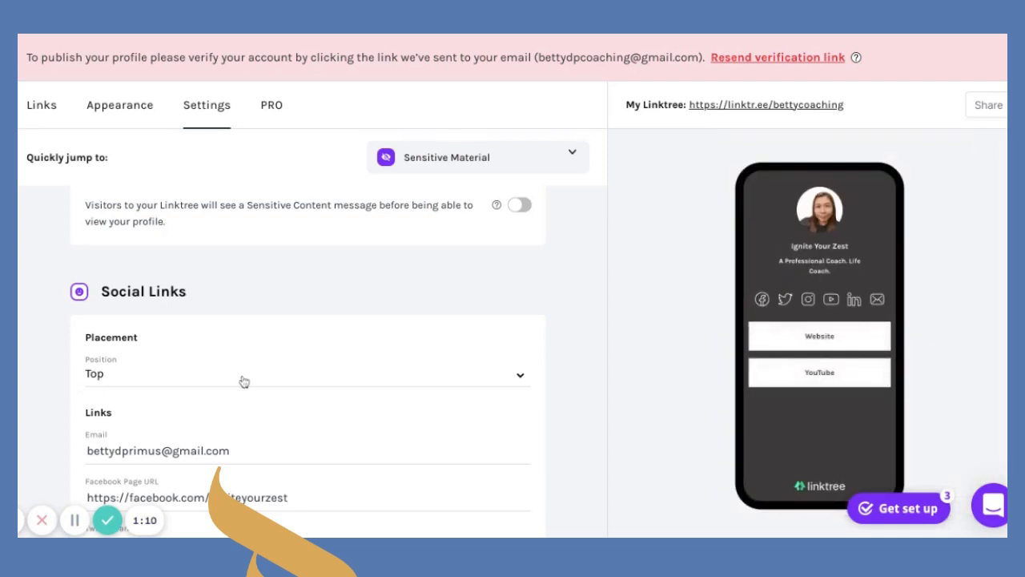
Leave the Settings page for the Links editor.
scroll(243, 382, "down", 1)
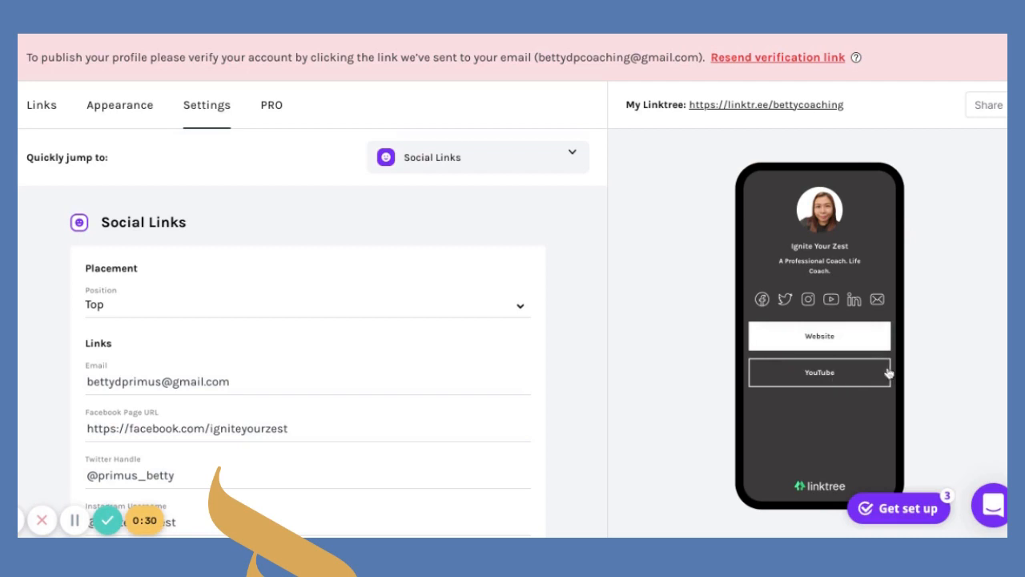
left_click(38, 107)
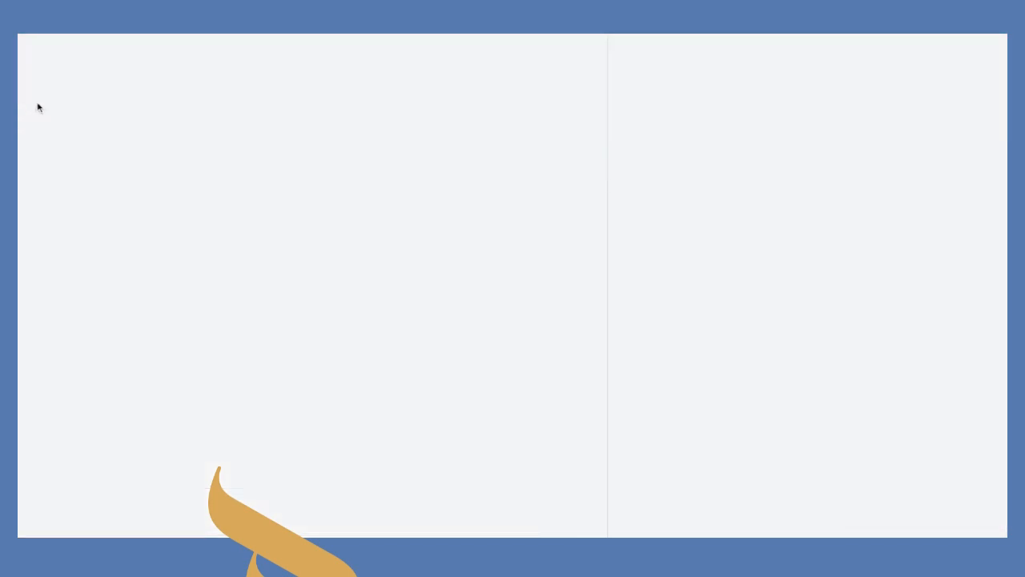